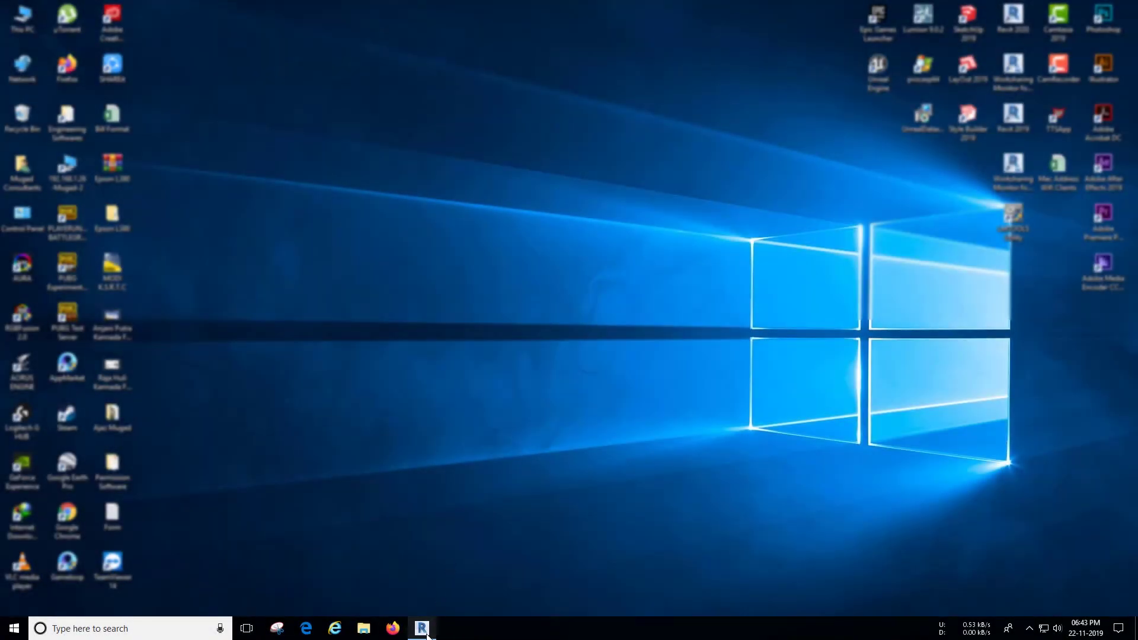
Step: Open Room Tag.rfa from the Annotations family library in the Family Editor
left_click(426, 632)
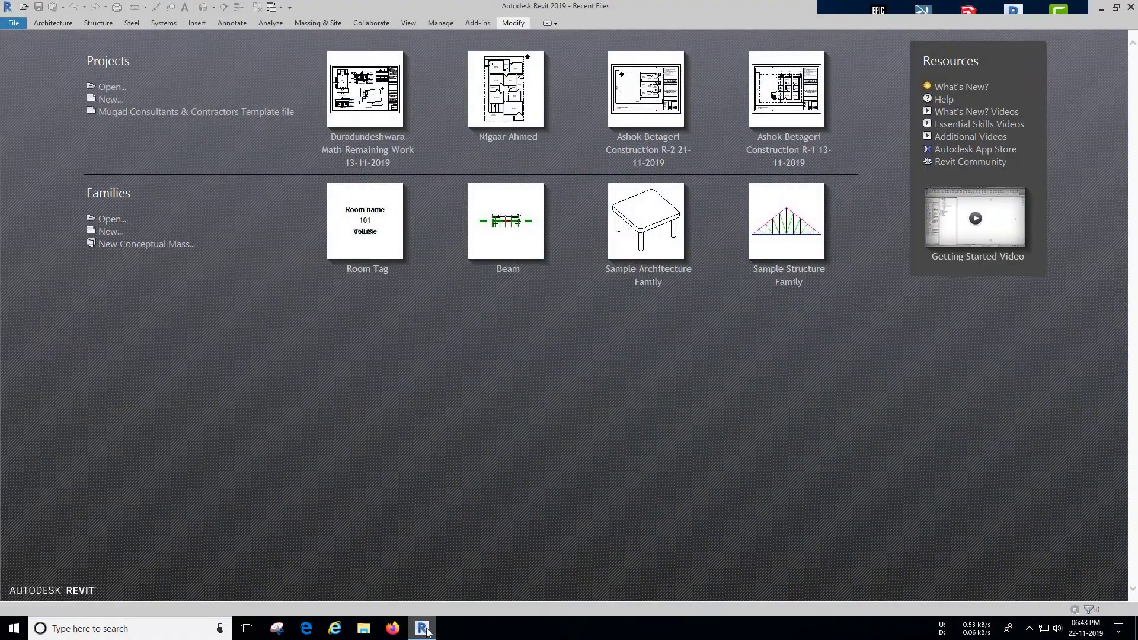
left_click(106, 220)
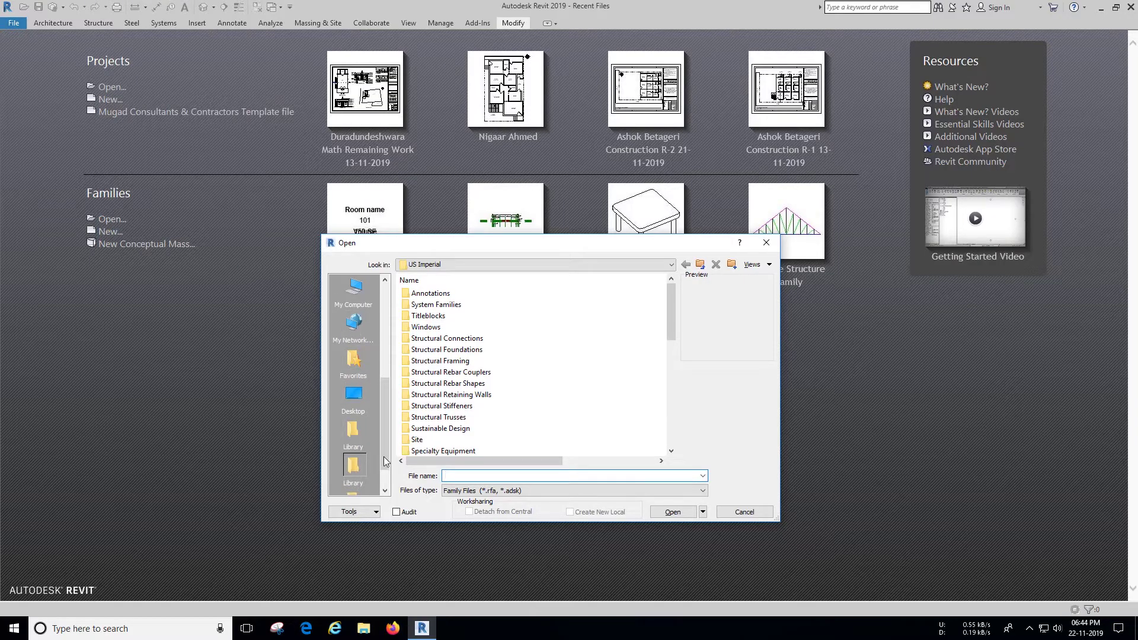
scroll(452, 374, "down", 8)
scroll(452, 375, "up", 5)
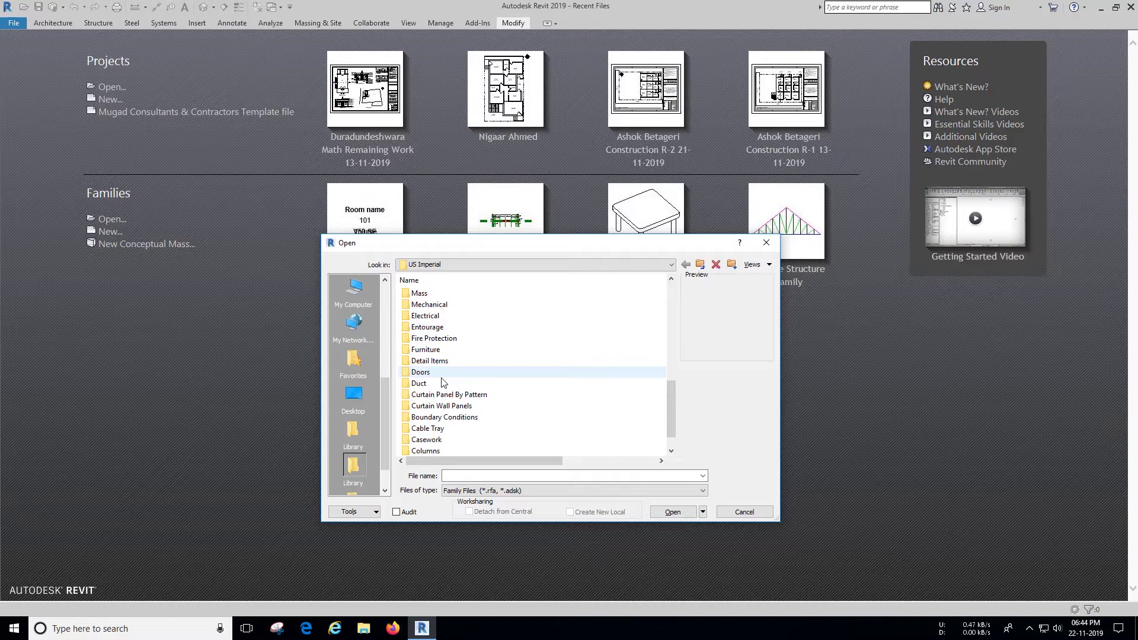
scroll(440, 405, "up", 5)
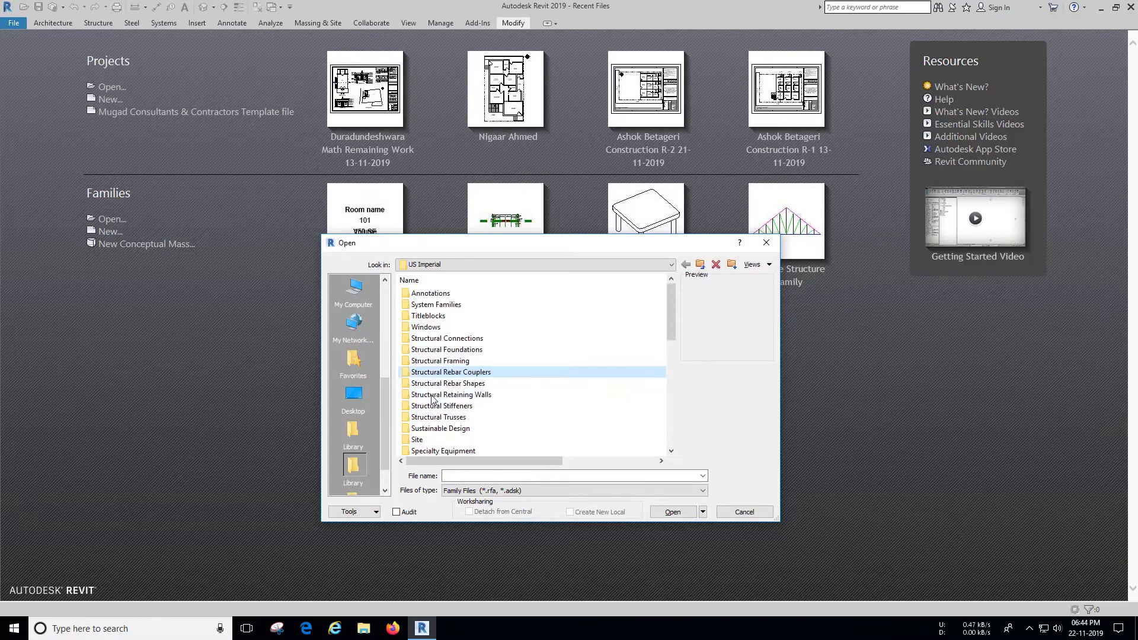
double_click(450, 294)
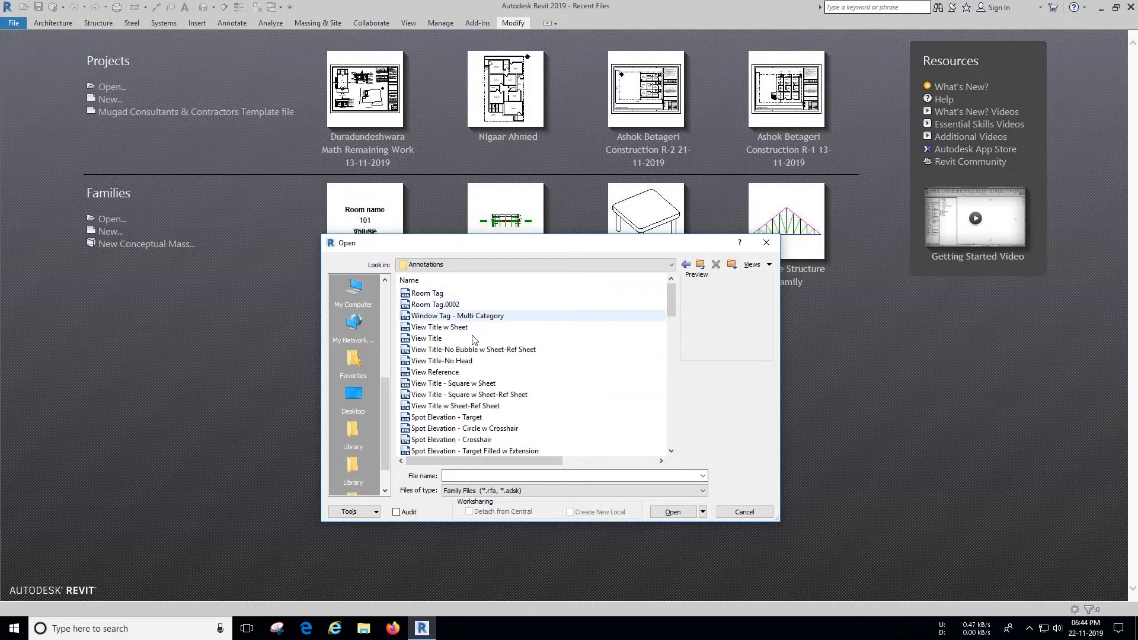
left_click(454, 295)
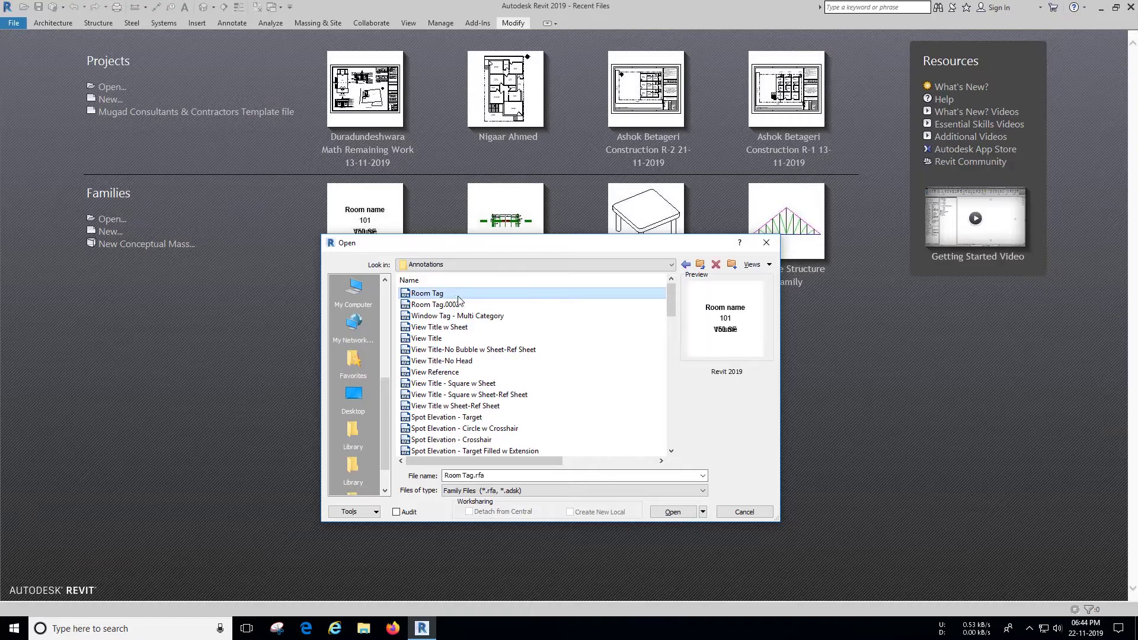
left_click(674, 512)
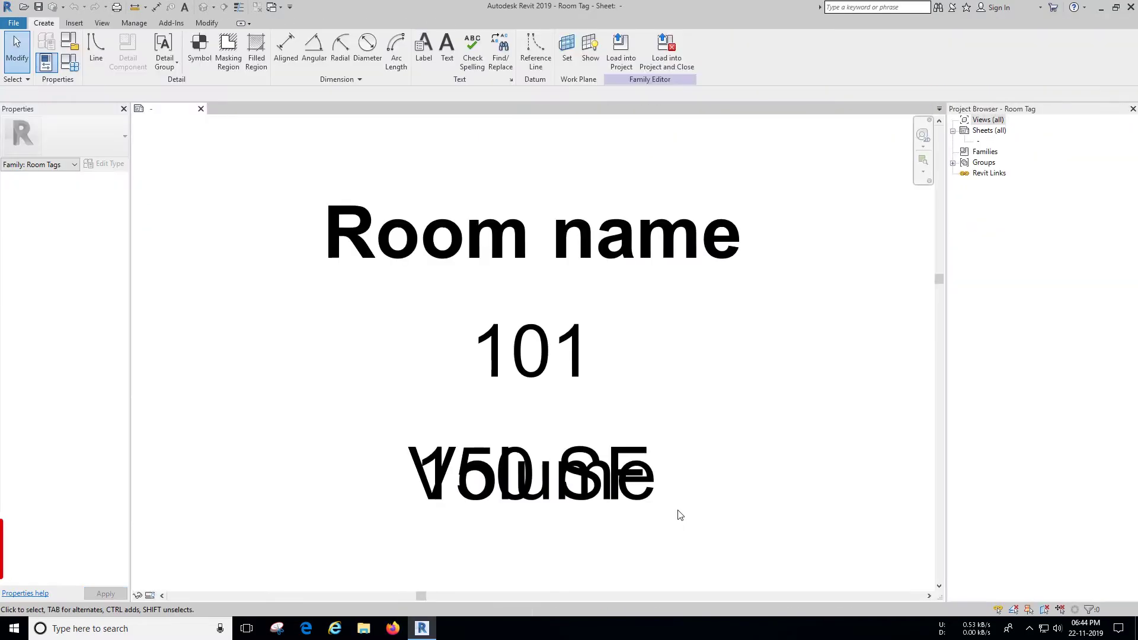
Step: Save the family as 'Room Tag With Dimensions' in Youtube > Annotation Families > Room Tag With Dimensions
left_click(13, 22)
mouse_move(41, 162)
left_click(125, 122)
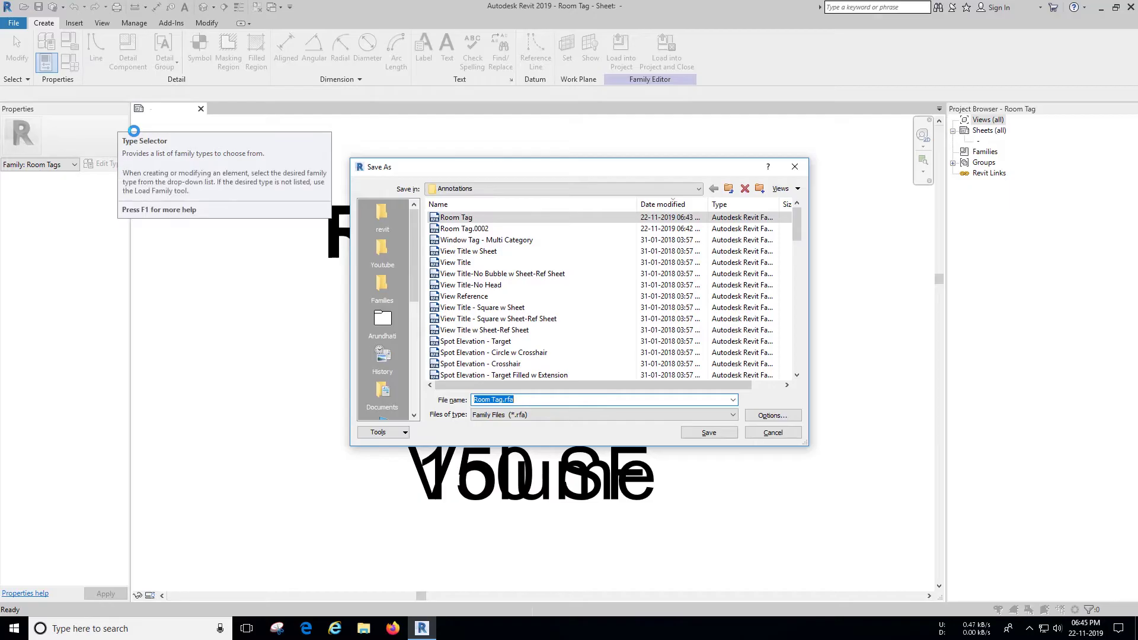
left_click(391, 252)
double_click(475, 217)
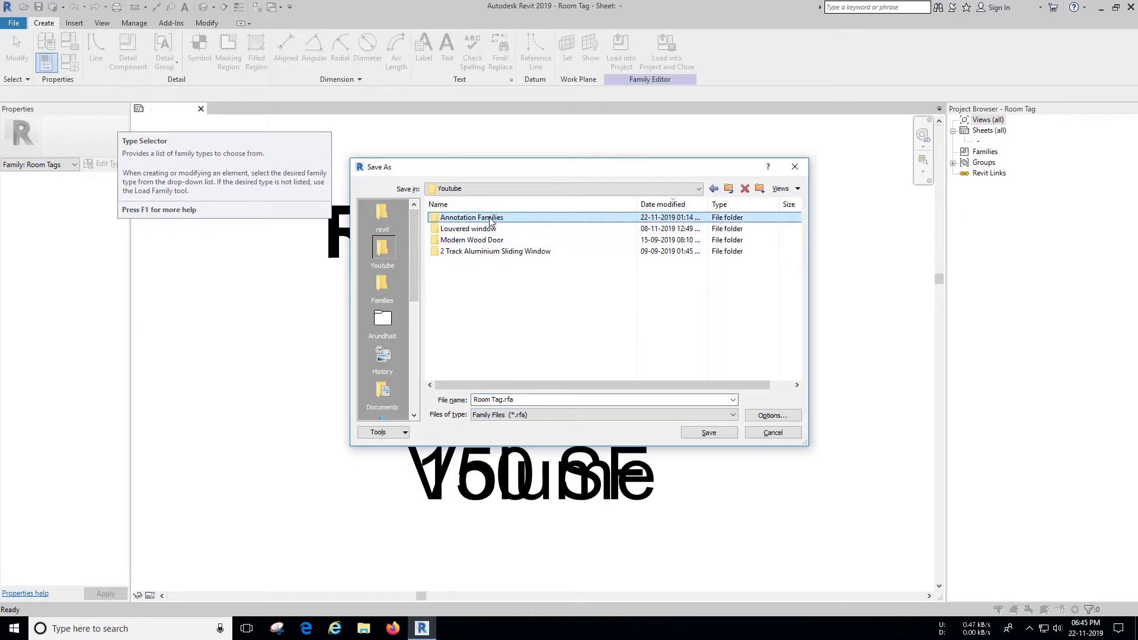
double_click(490, 221)
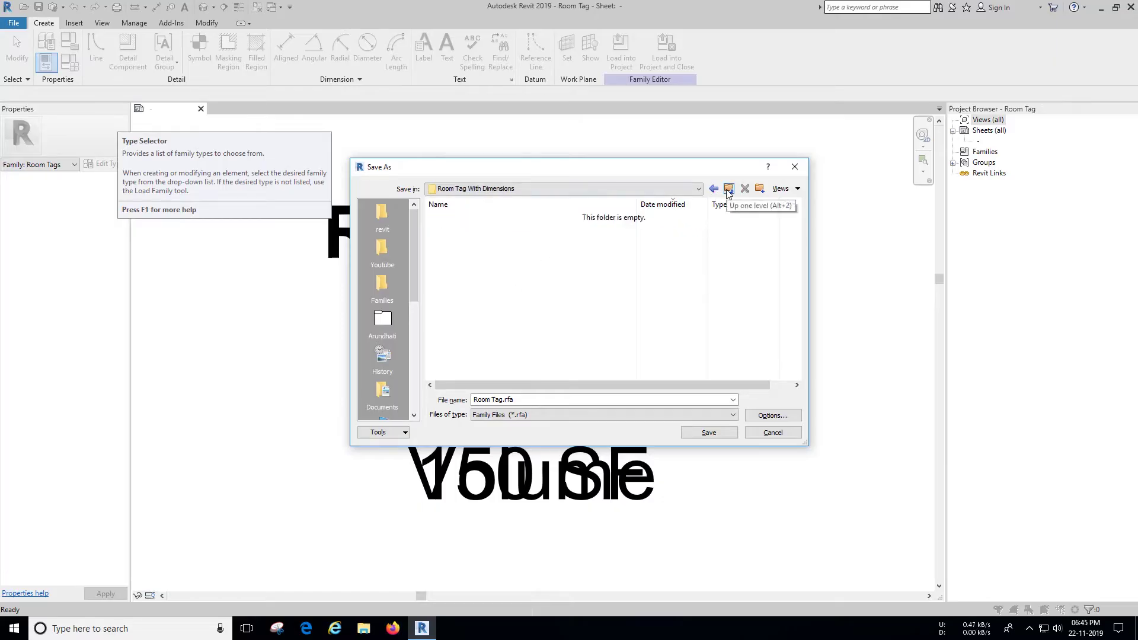
left_click(567, 399)
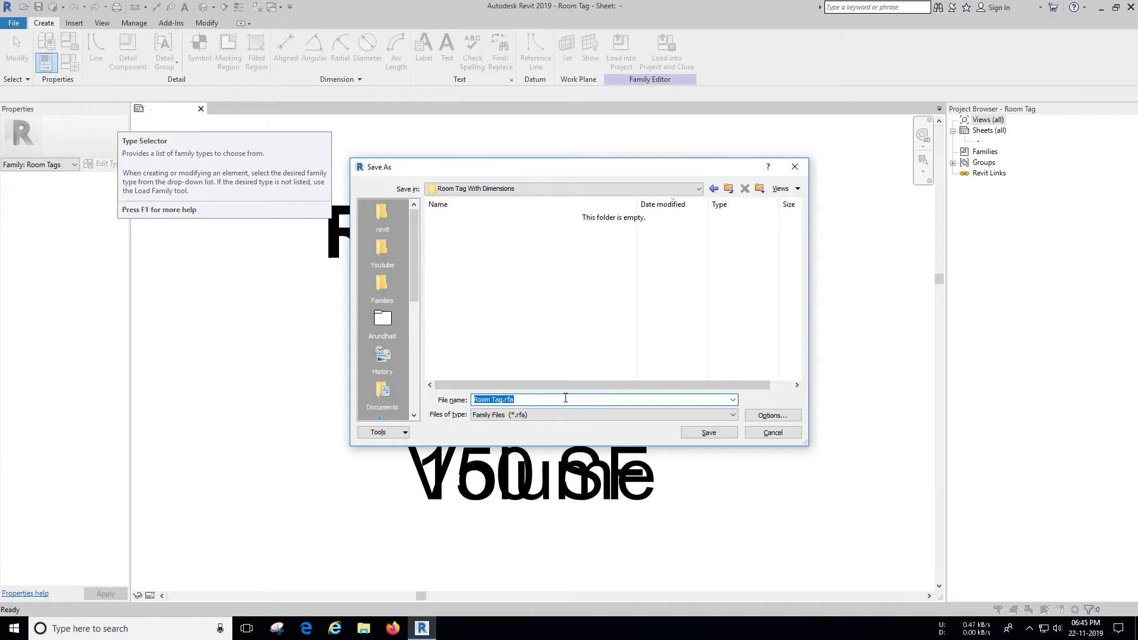
type("Ro")
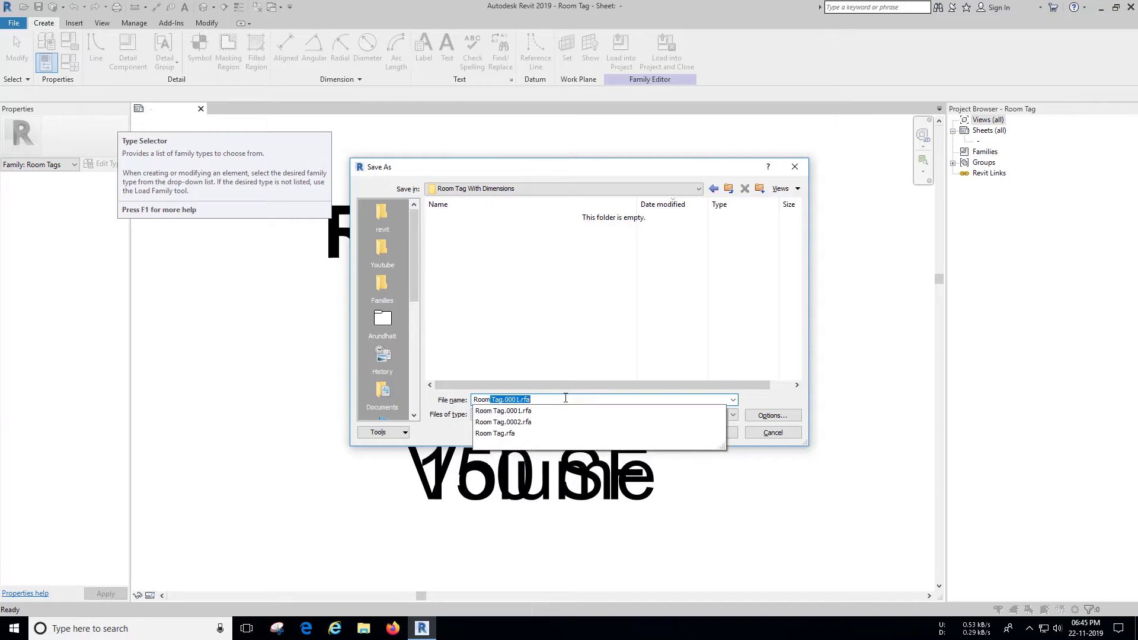
type("om tag")
key("BackSpace")
key("BackSpace")
key("BackSpace")
type("Tag With Dimensions")
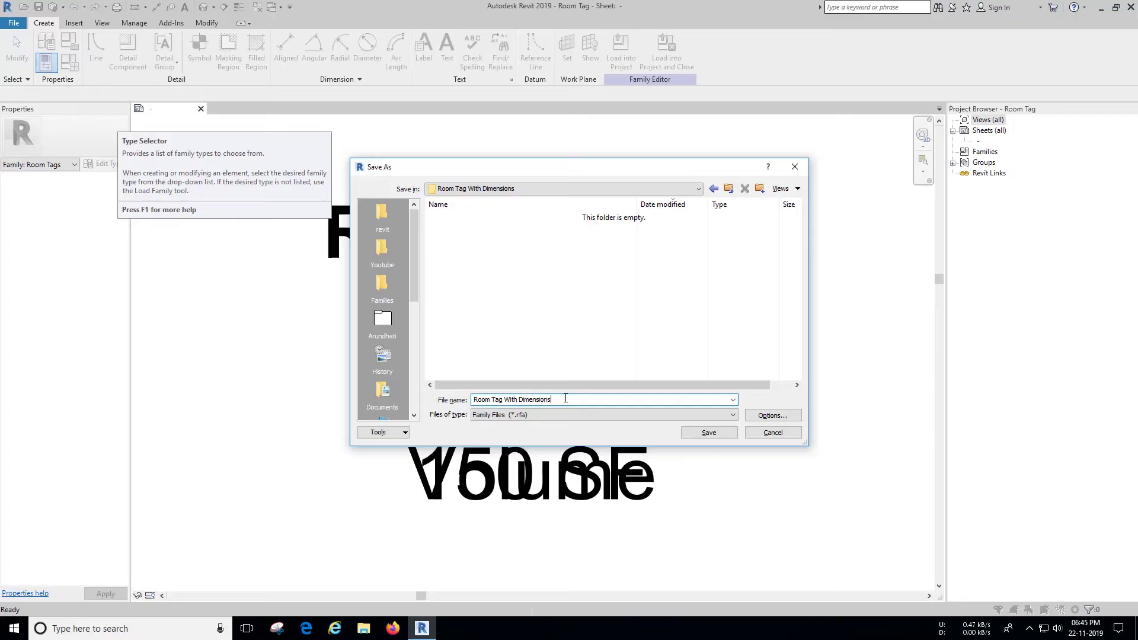
left_click(710, 433)
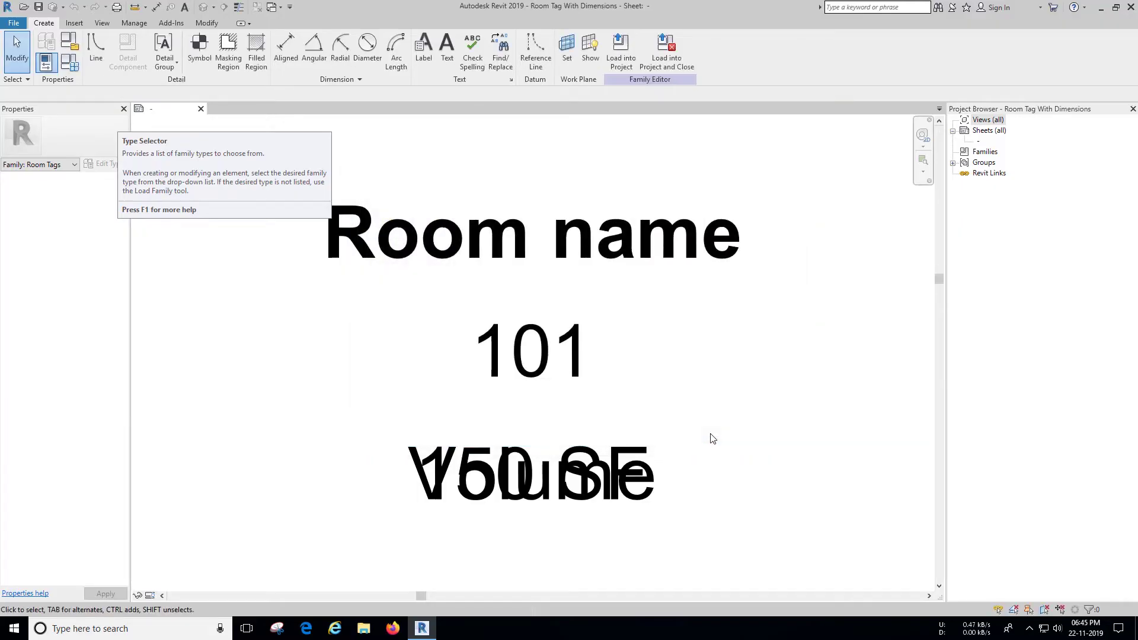
Step: Duplicate the Room name label, move the copy to the tag's bottom, and set it to Label 1/8"
left_click(679, 256)
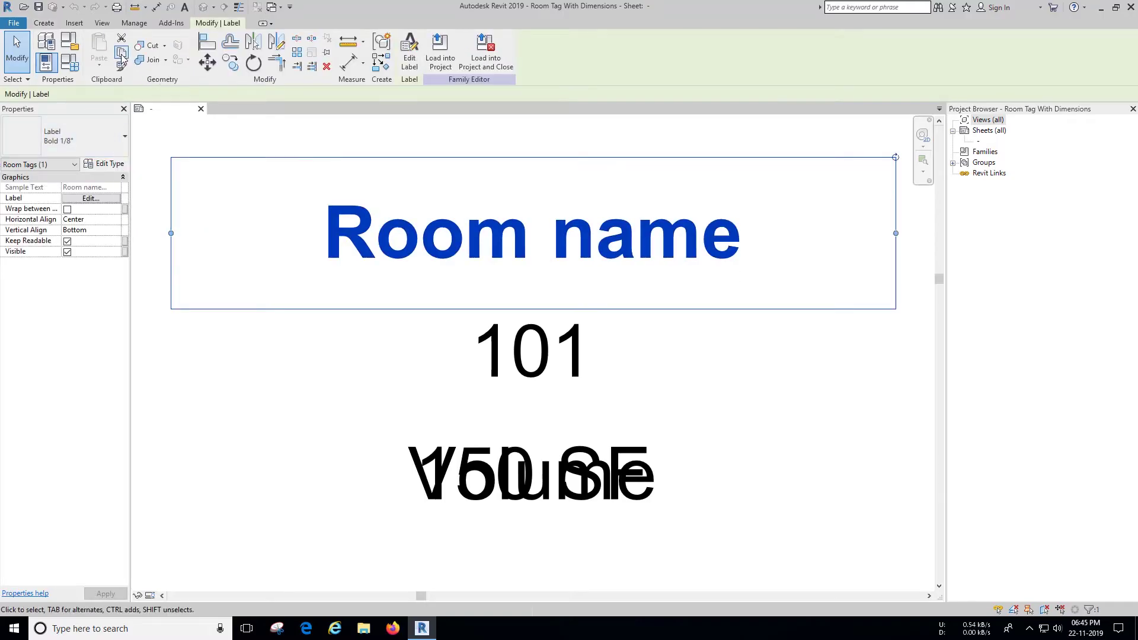
left_click(122, 54)
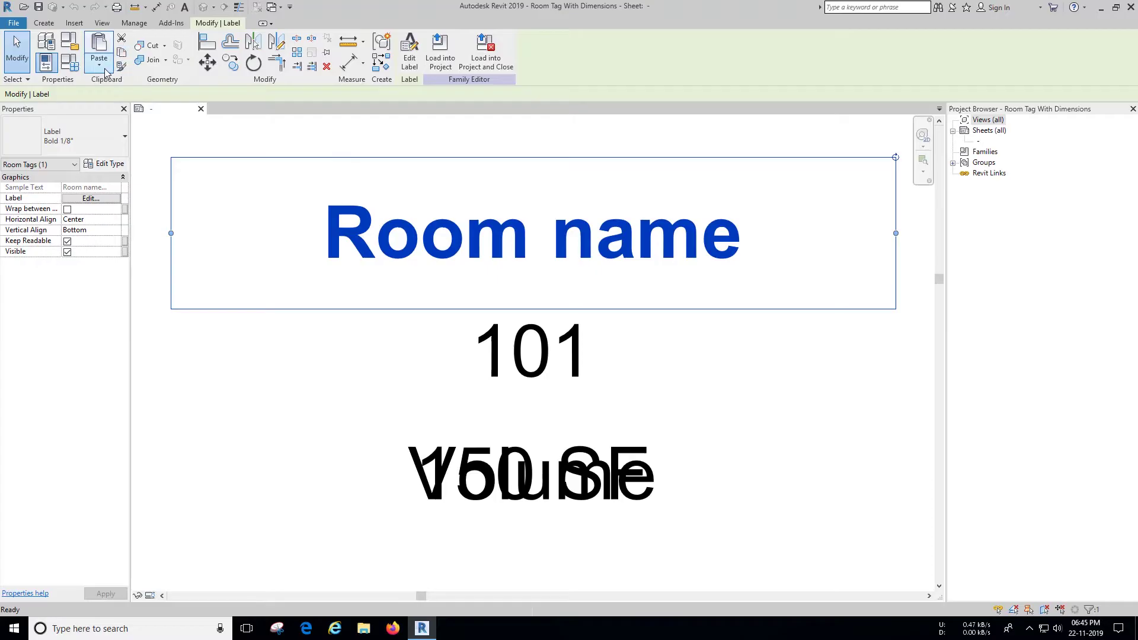
left_click(102, 66)
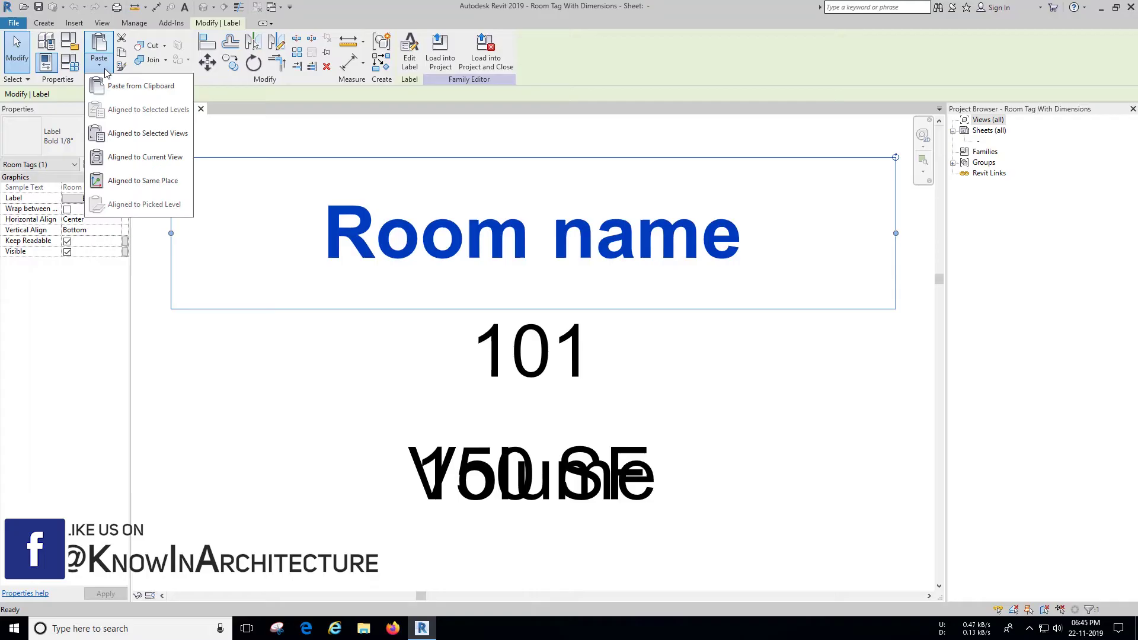
left_click(145, 181)
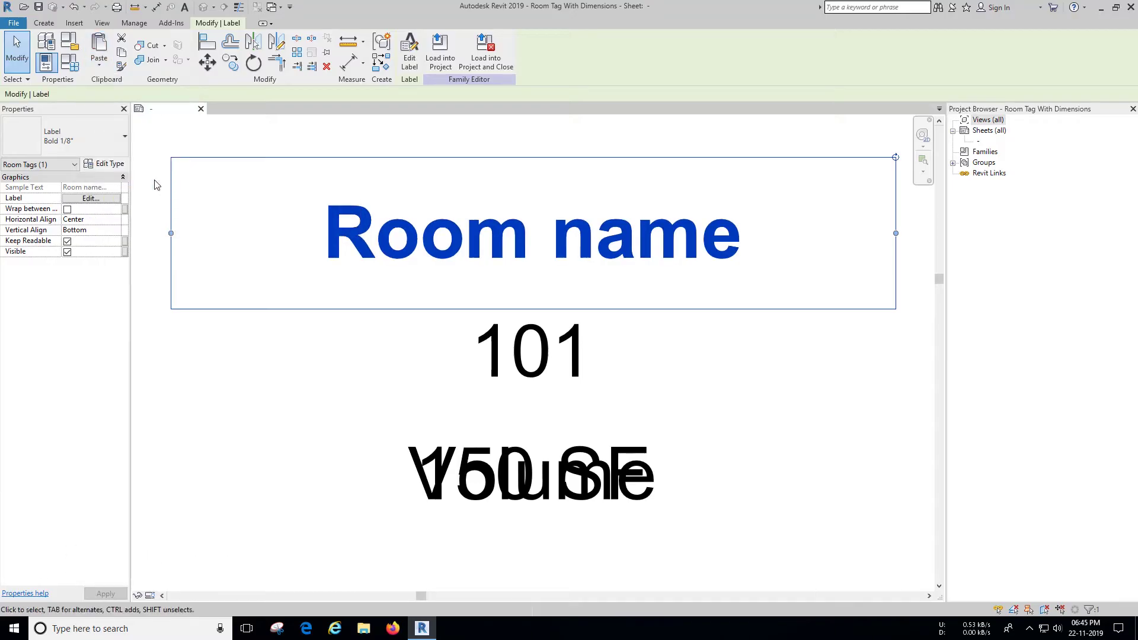
left_click_drag(336, 233, 334, 548)
scroll(417, 357, "down", 2)
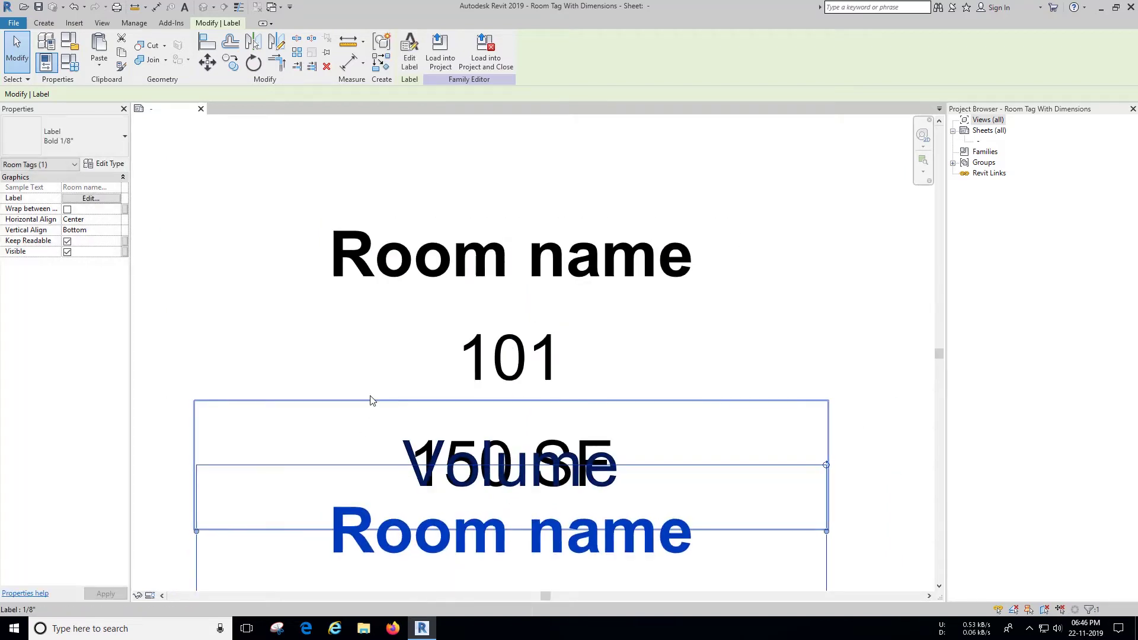
scroll(423, 466, "up", 1)
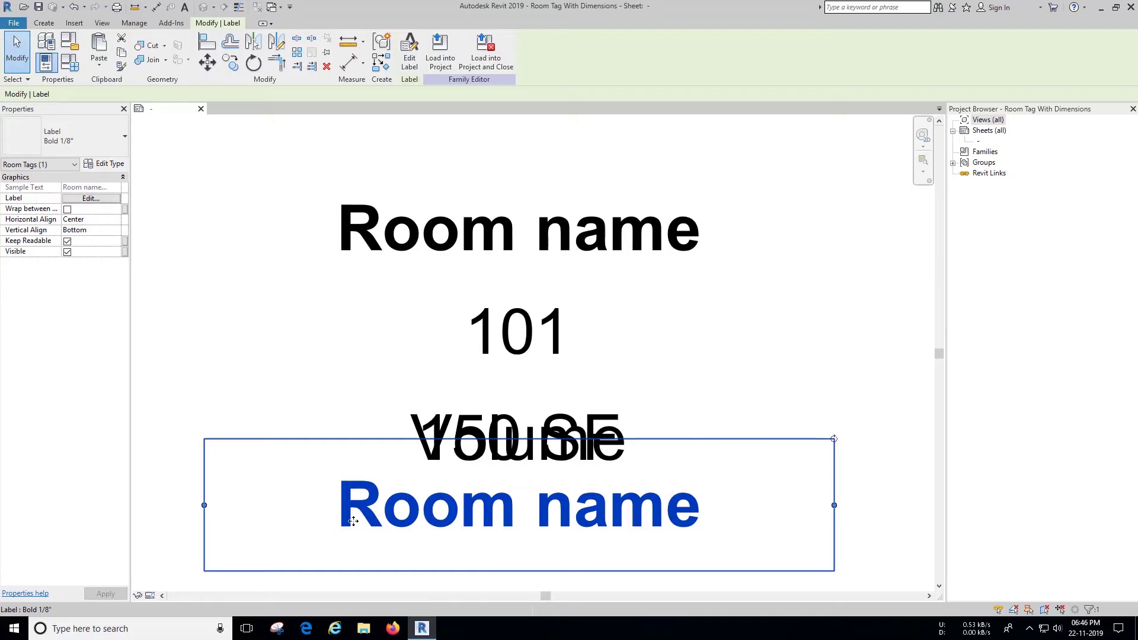
left_click_drag(353, 522, 355, 528)
left_click(77, 138)
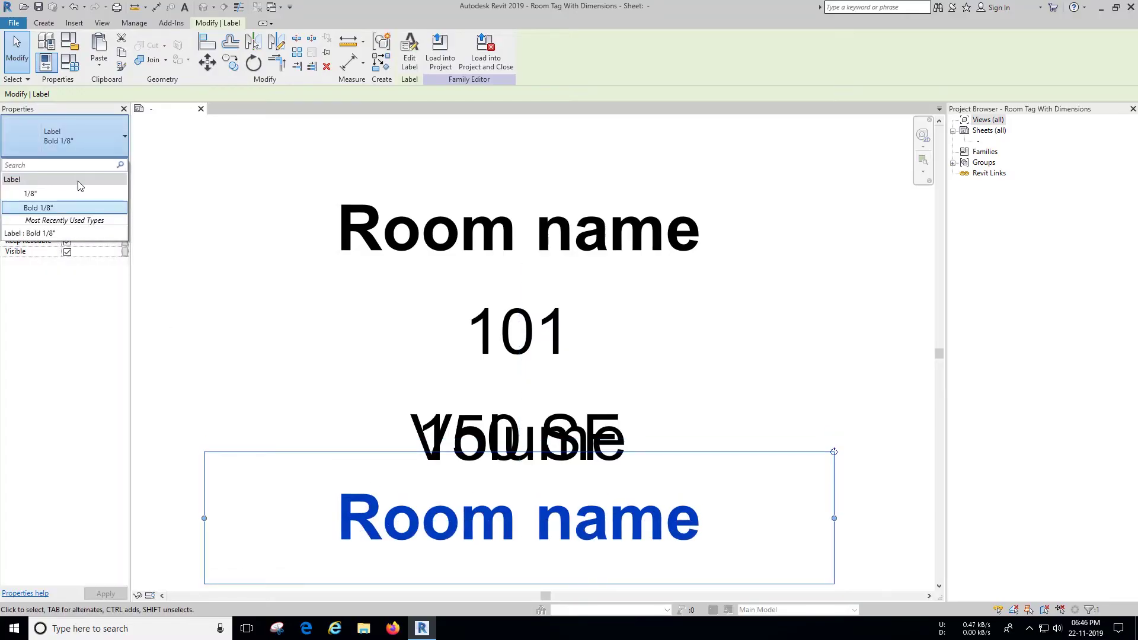
left_click(80, 194)
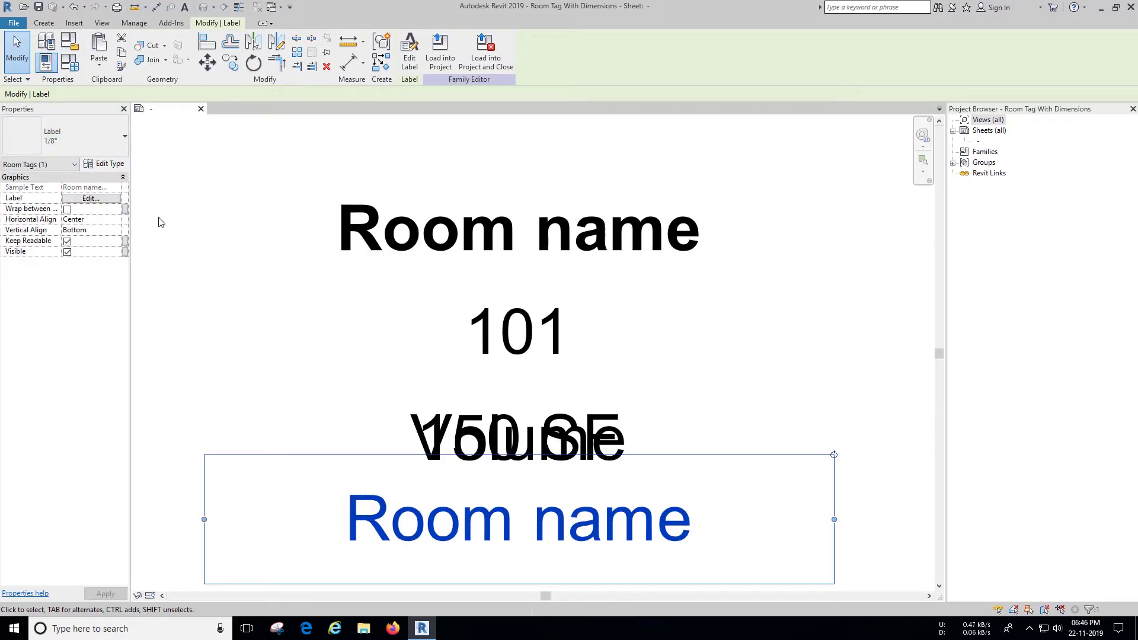
Step: Remove the Name parameter from the new label's parameters
left_click(91, 198)
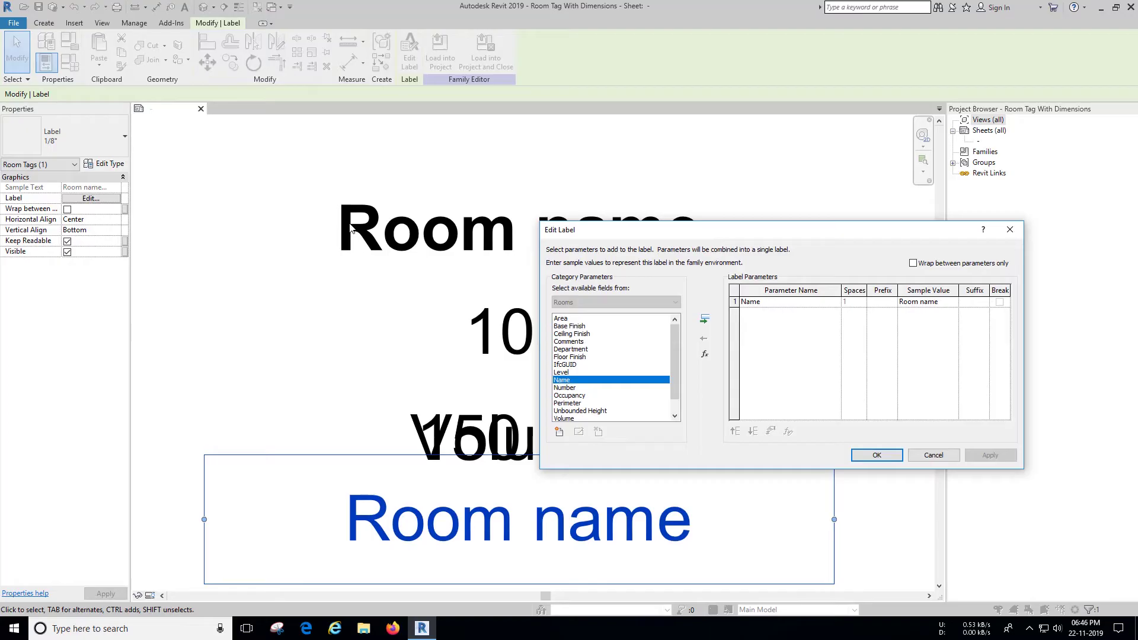
left_click(735, 302)
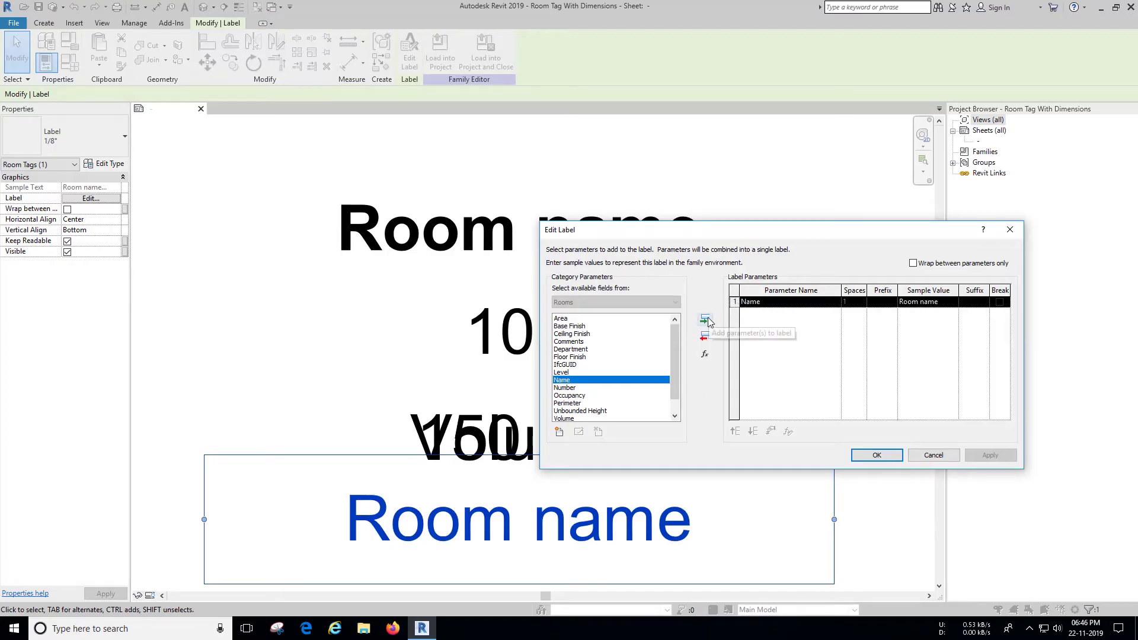
left_click(705, 336)
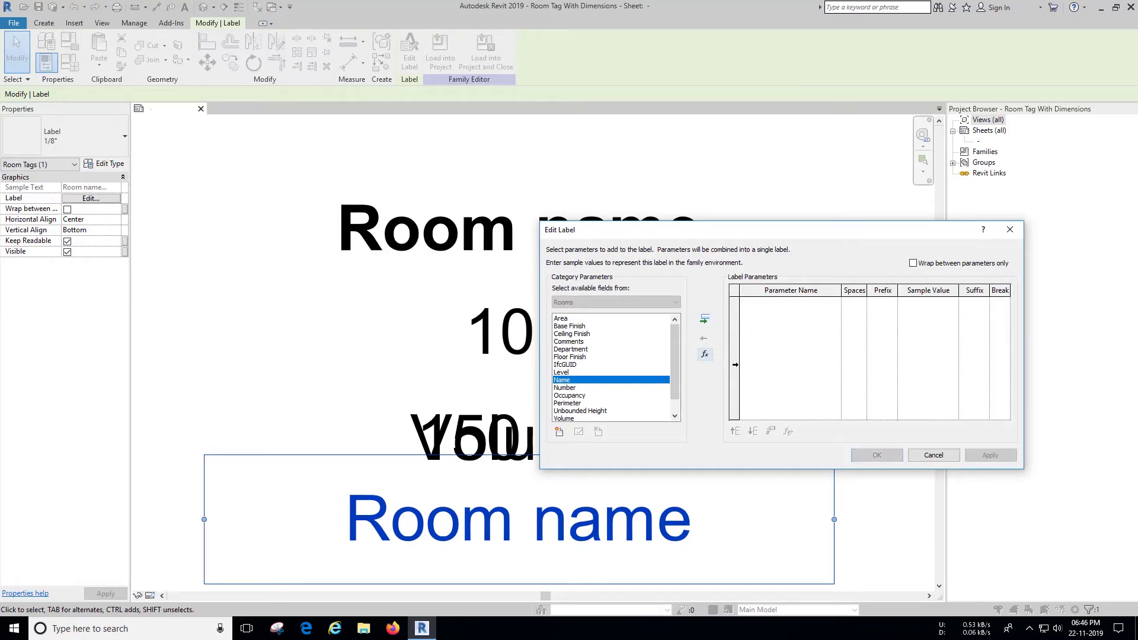
Step: Add a calculated Length parameter of type Length, using the pasted Area/Perimeter formula
left_click(705, 355)
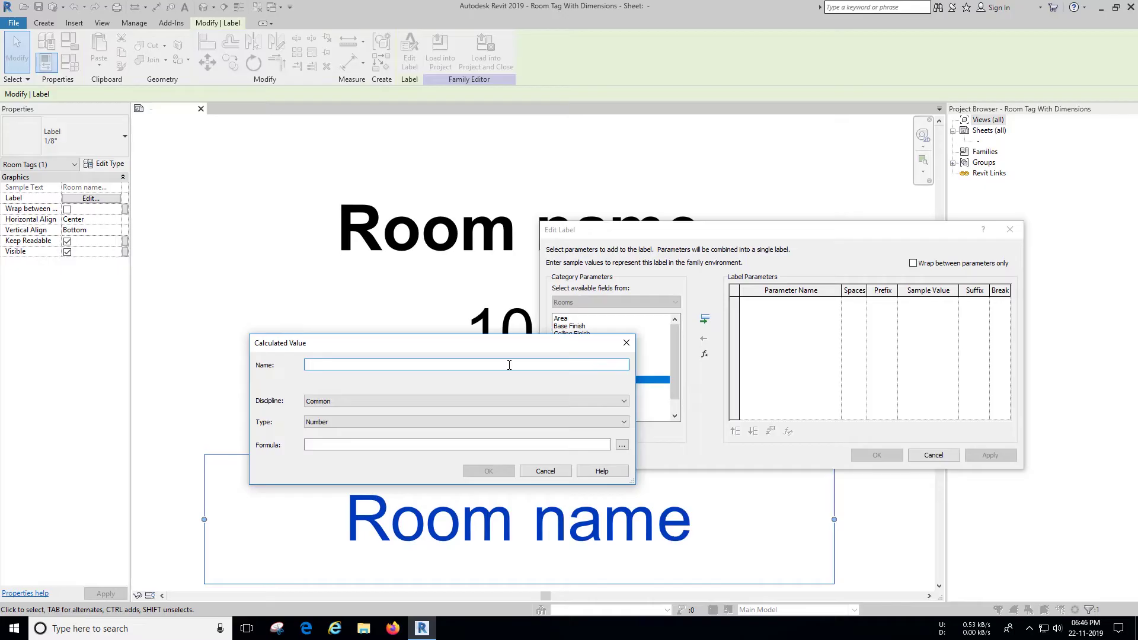
type("Length")
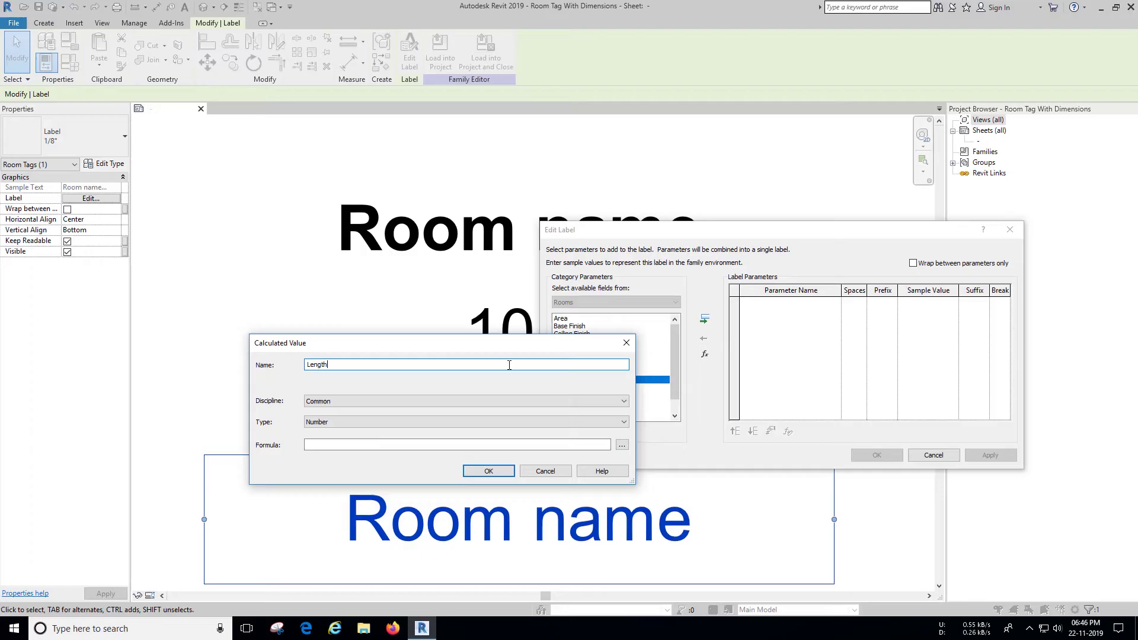
left_click(448, 422)
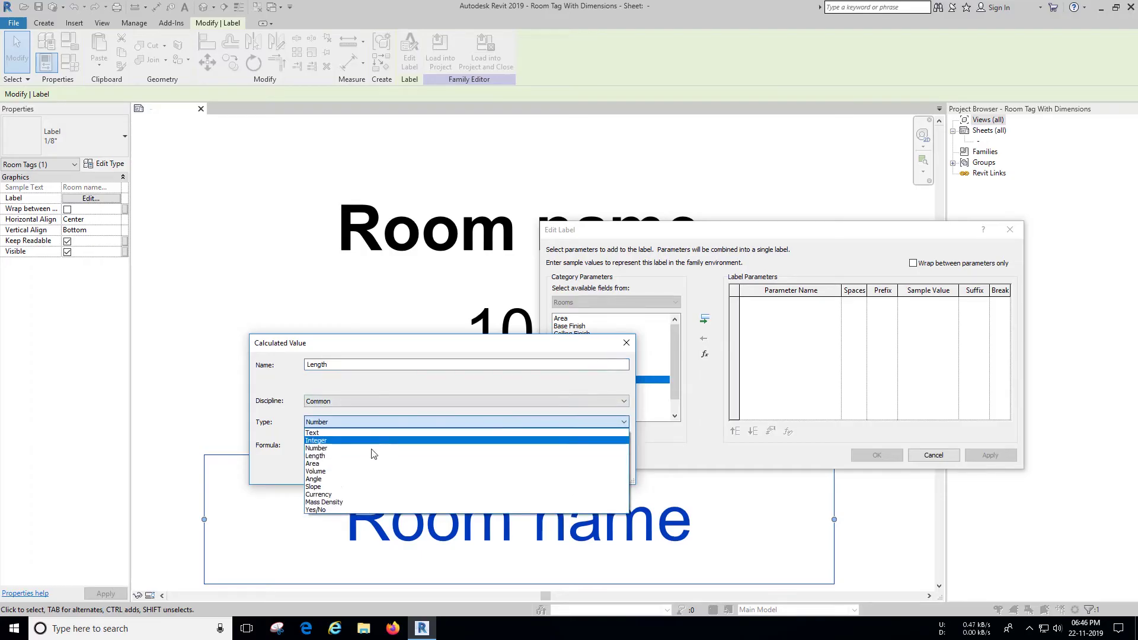
left_click(348, 455)
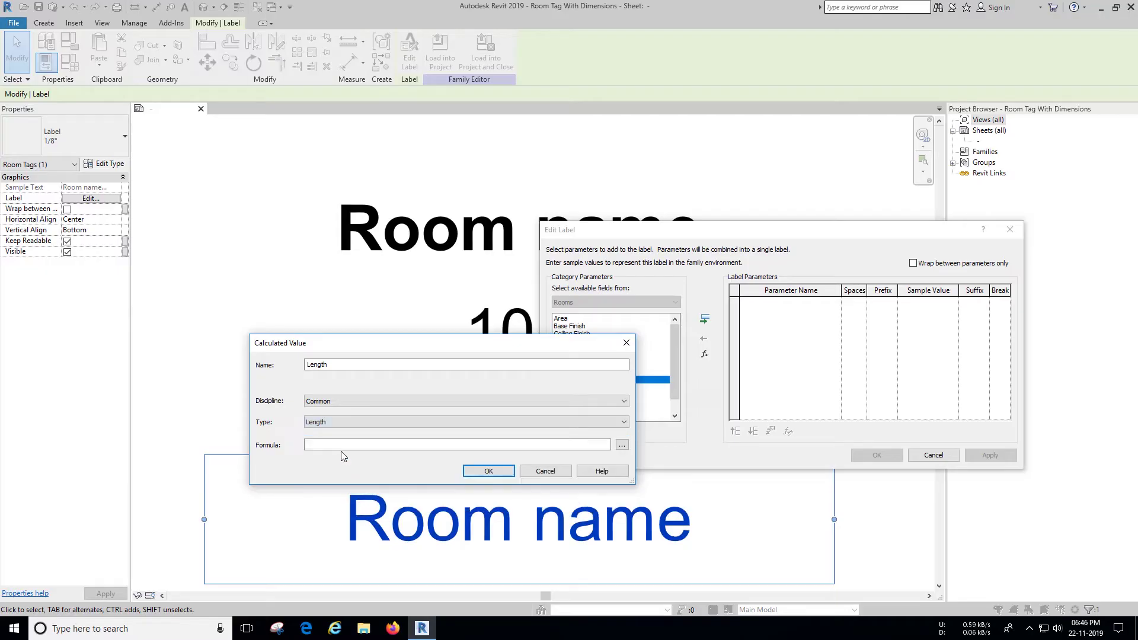
left_click(338, 445)
key("ctrl+v")
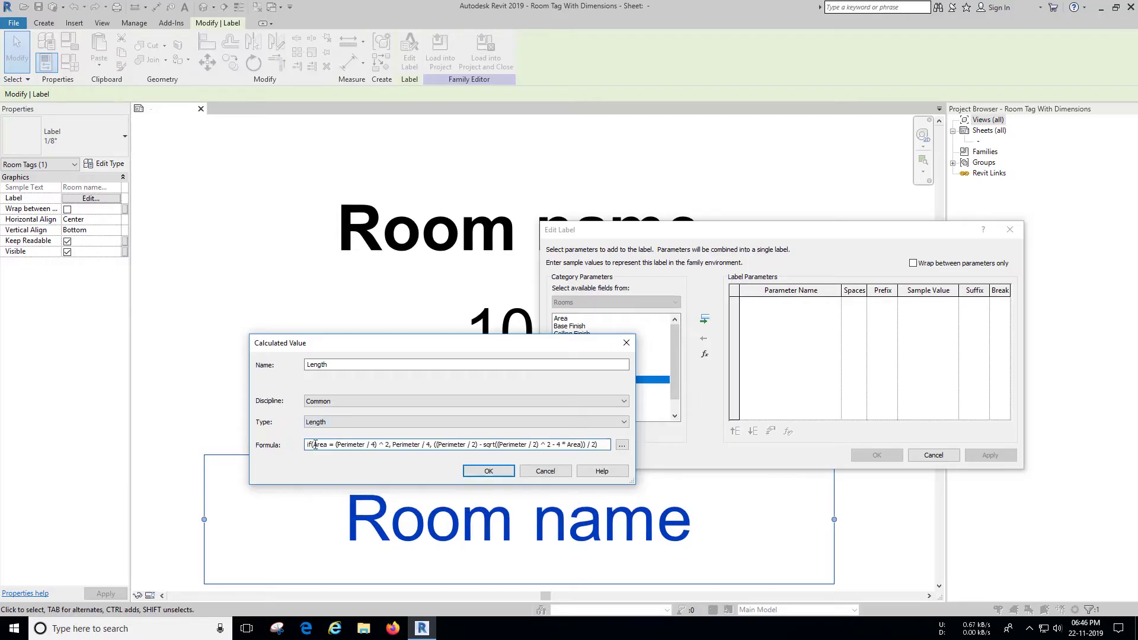
left_click_drag(308, 445, 599, 445)
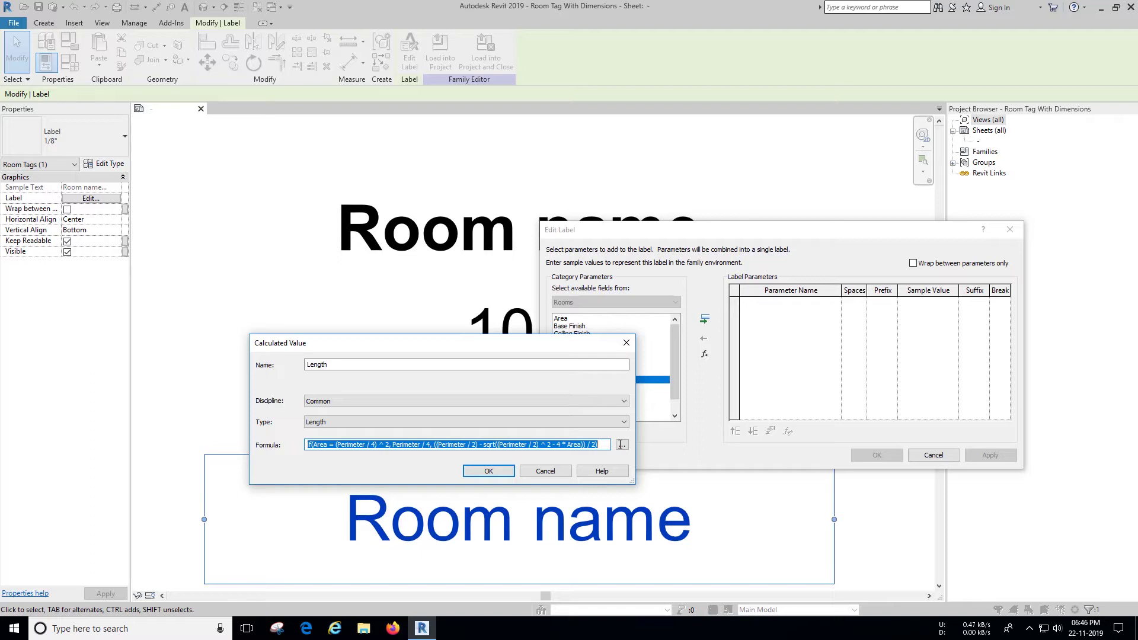
left_click(490, 472)
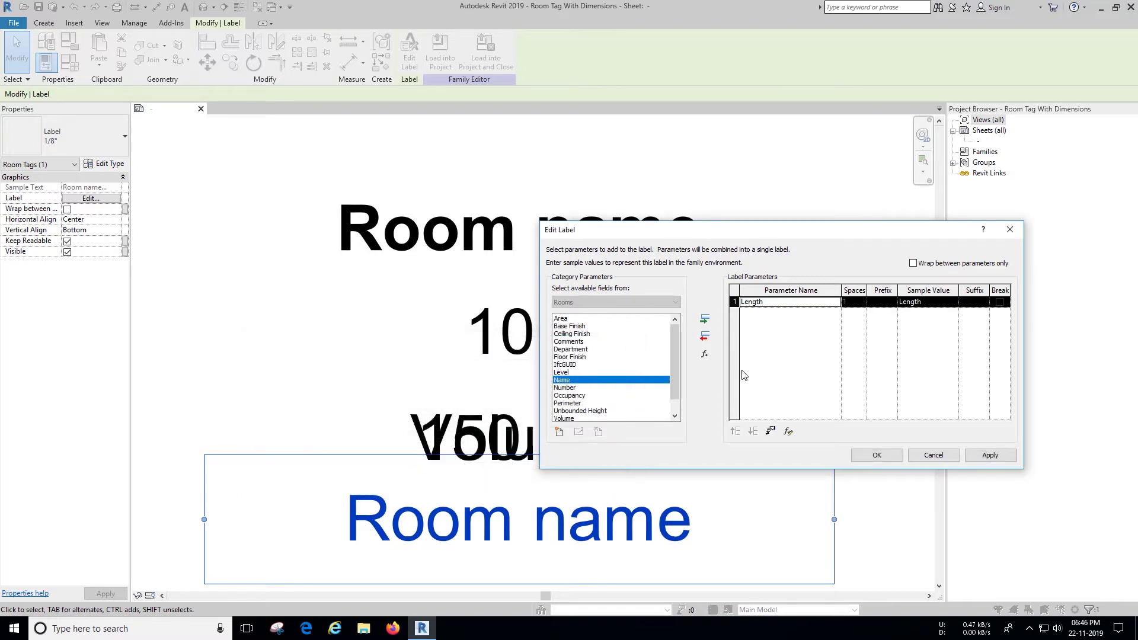
Step: Add a calculated Width parameter of type Length, equal to Area/Length, with an 'x' prefix, and apply the label
left_click(704, 354)
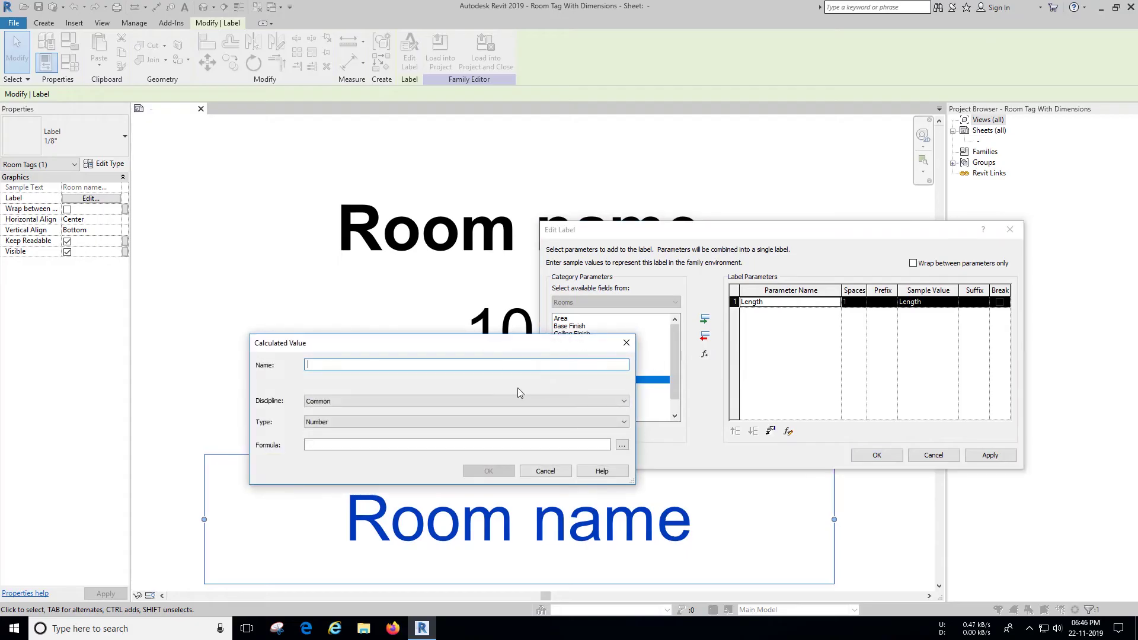
type("Width")
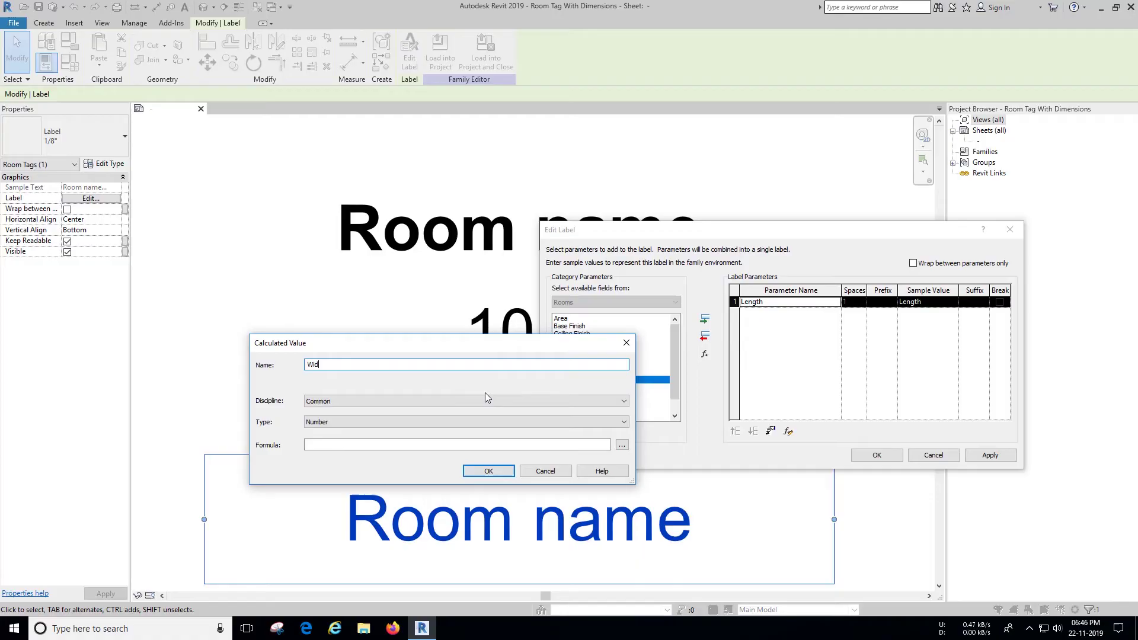
left_click(448, 422)
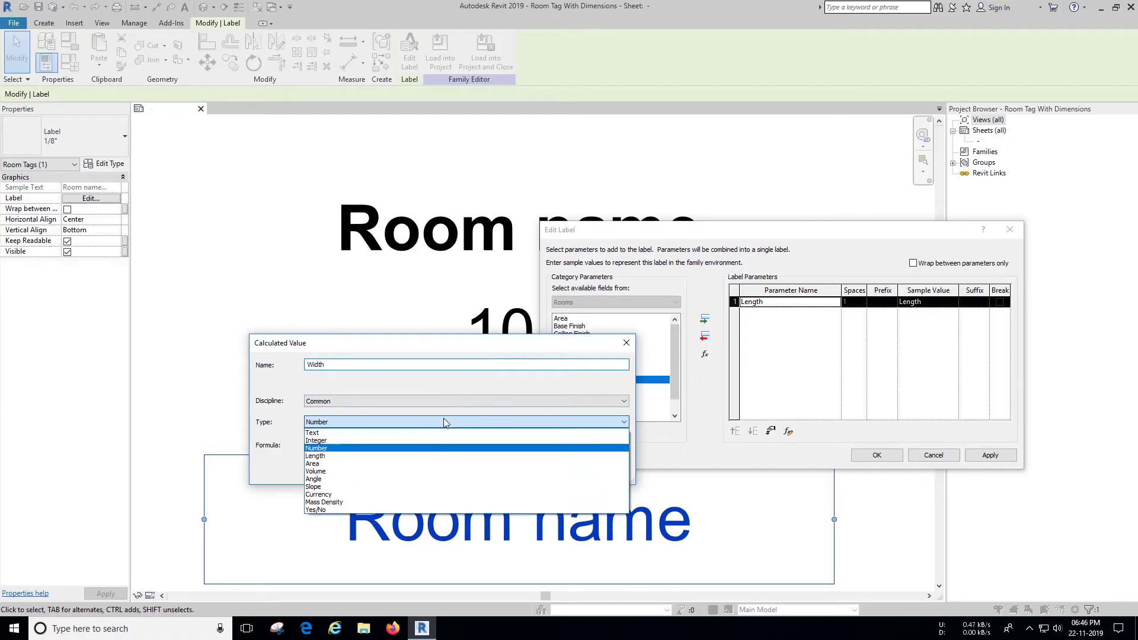
left_click(352, 457)
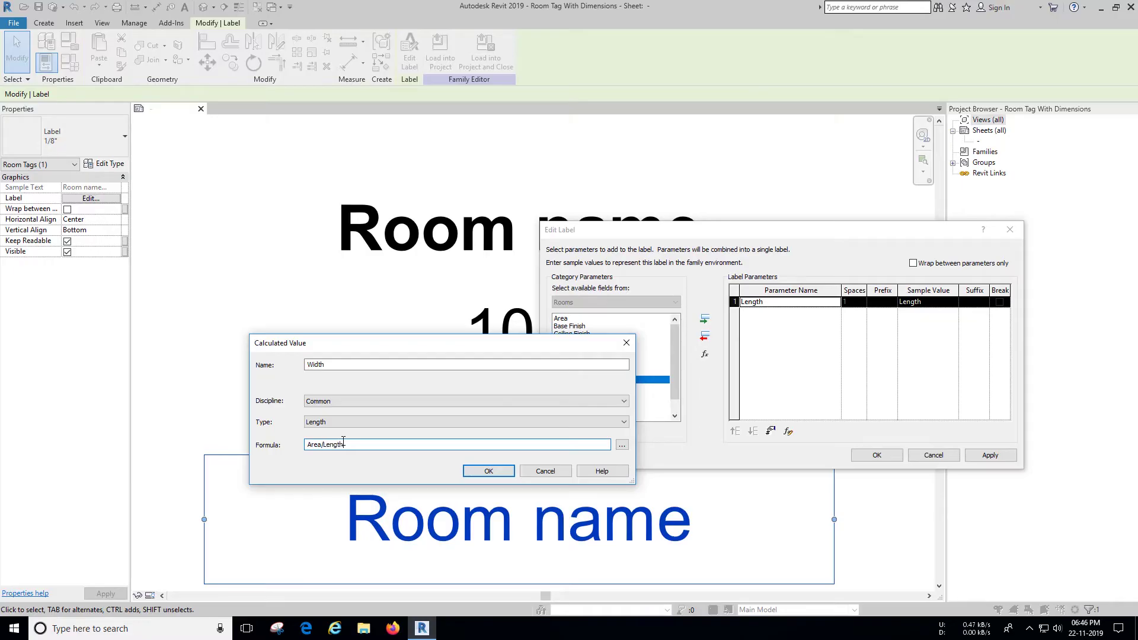
left_click(489, 471)
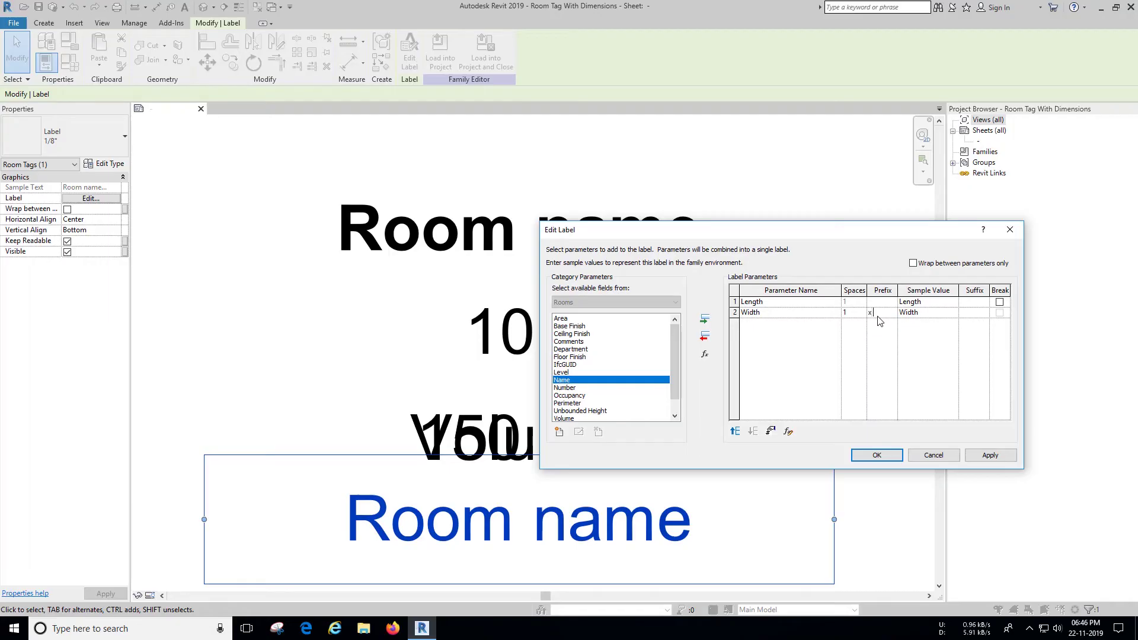
left_click(876, 455)
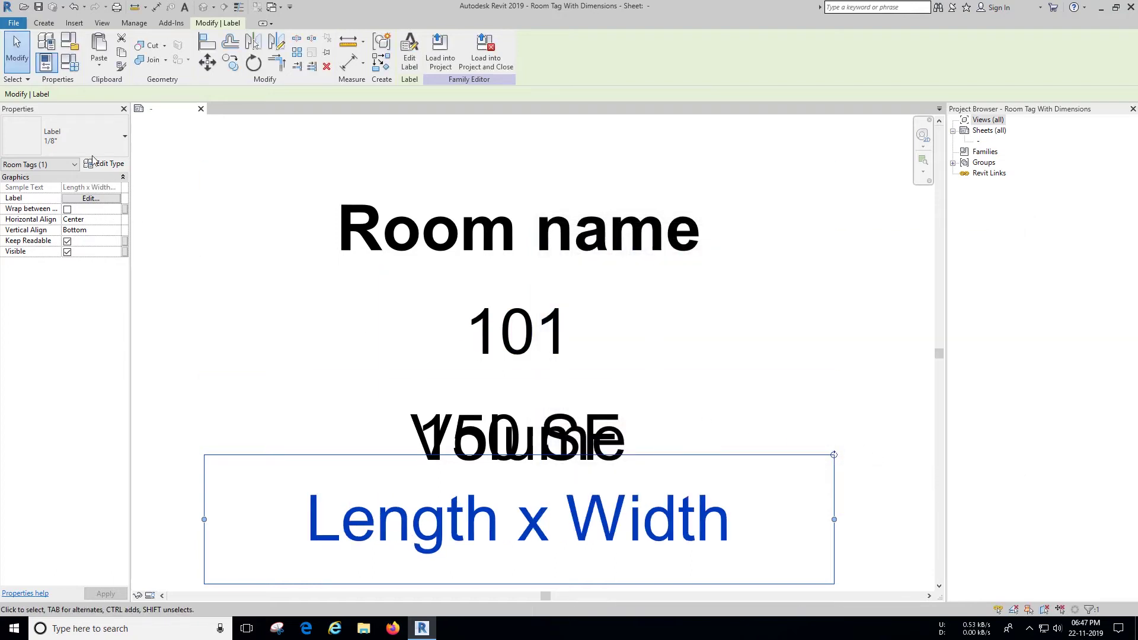
Step: Save the tag family and create a new project, which opens on its South elevation
left_click(37, 7)
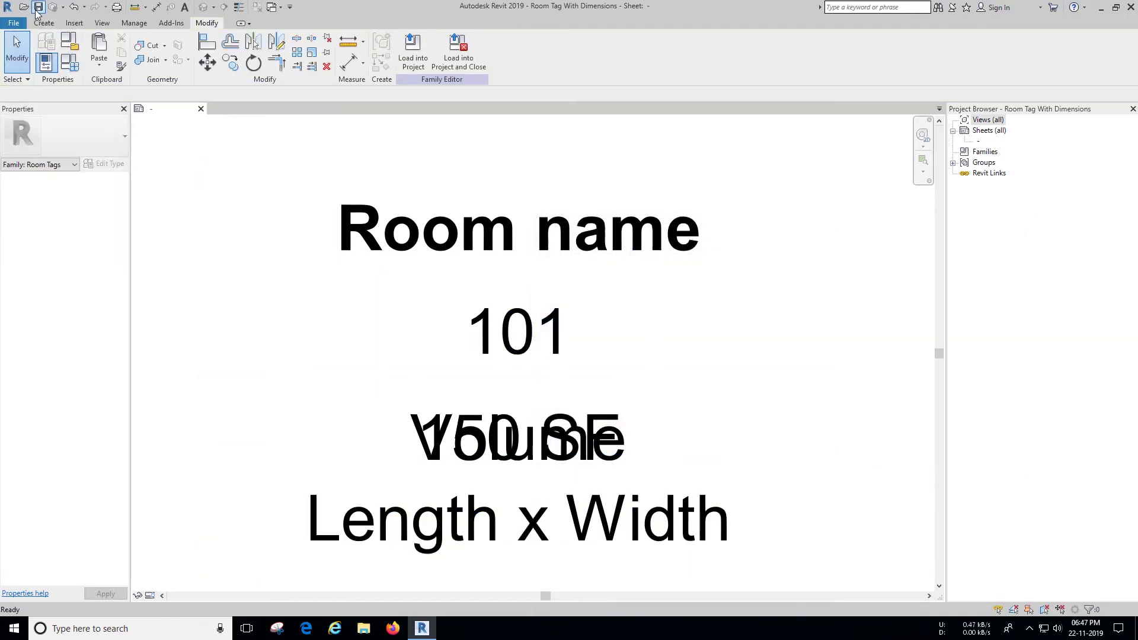
left_click(13, 23)
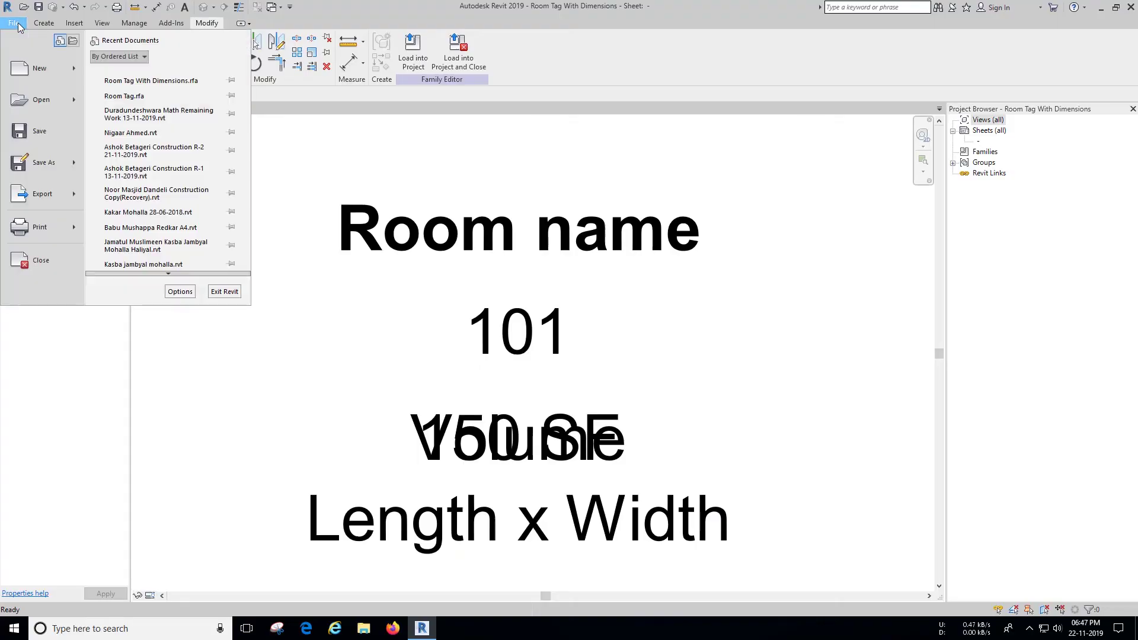
mouse_move(49, 69)
left_click(118, 71)
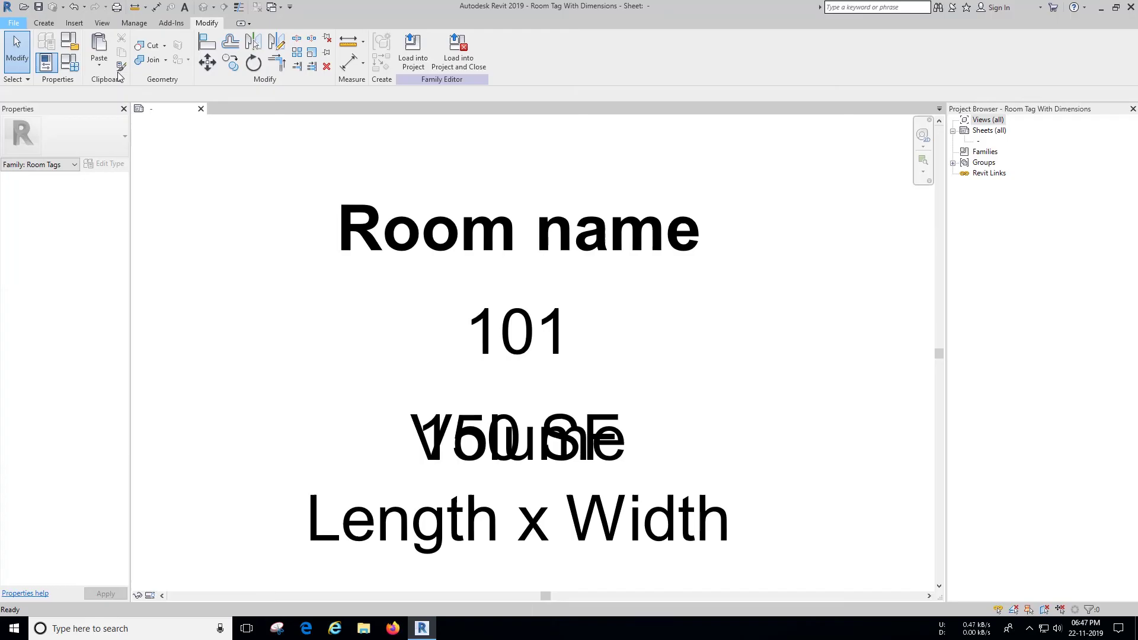
left_click(550, 359)
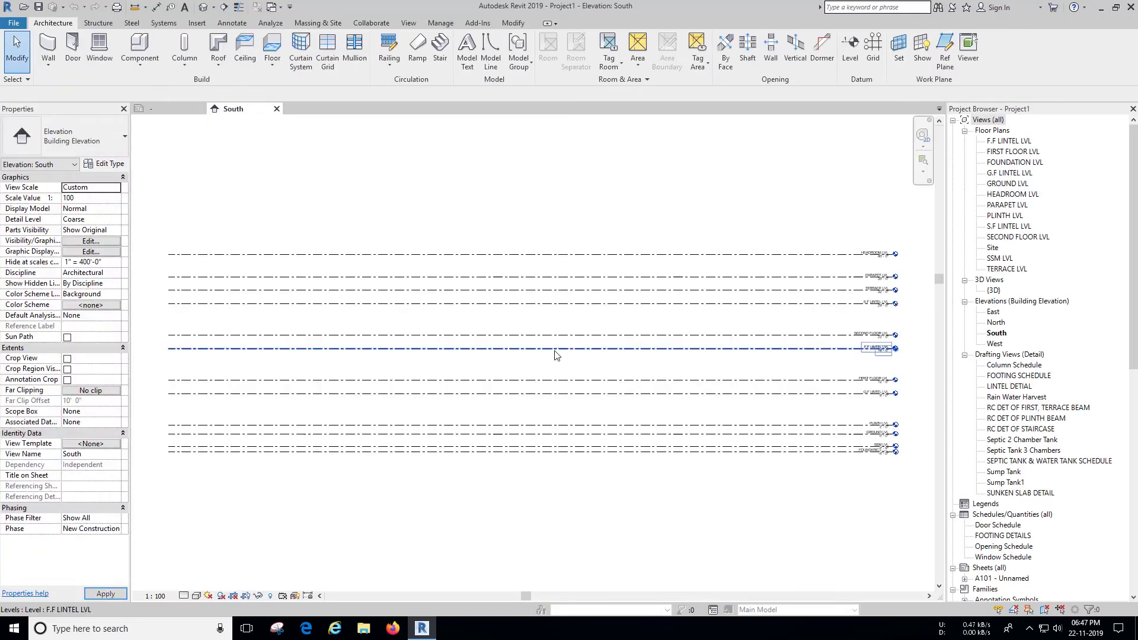
Step: Open the PLINTH LVL floor plan and close the South elevation view
double_click(1006, 216)
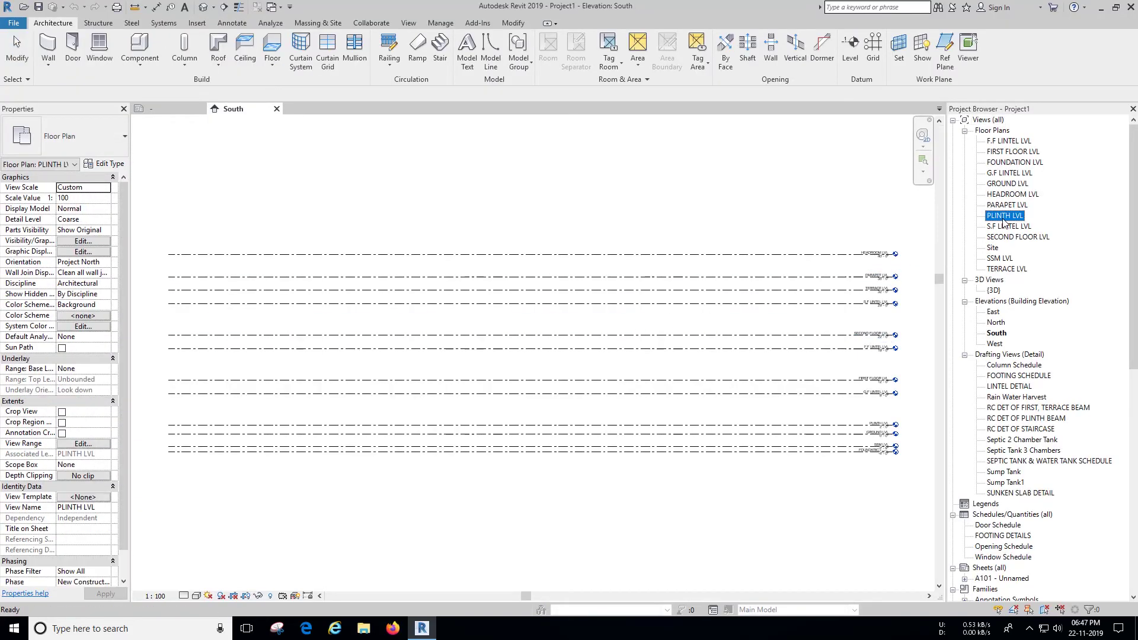
left_click(265, 114)
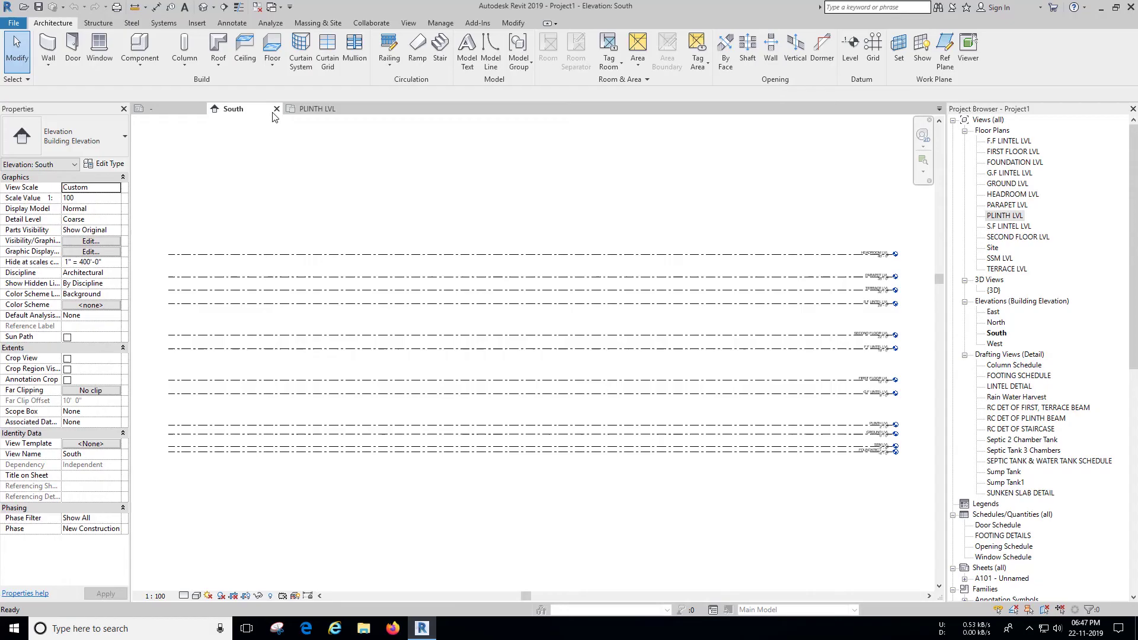
left_click(277, 110)
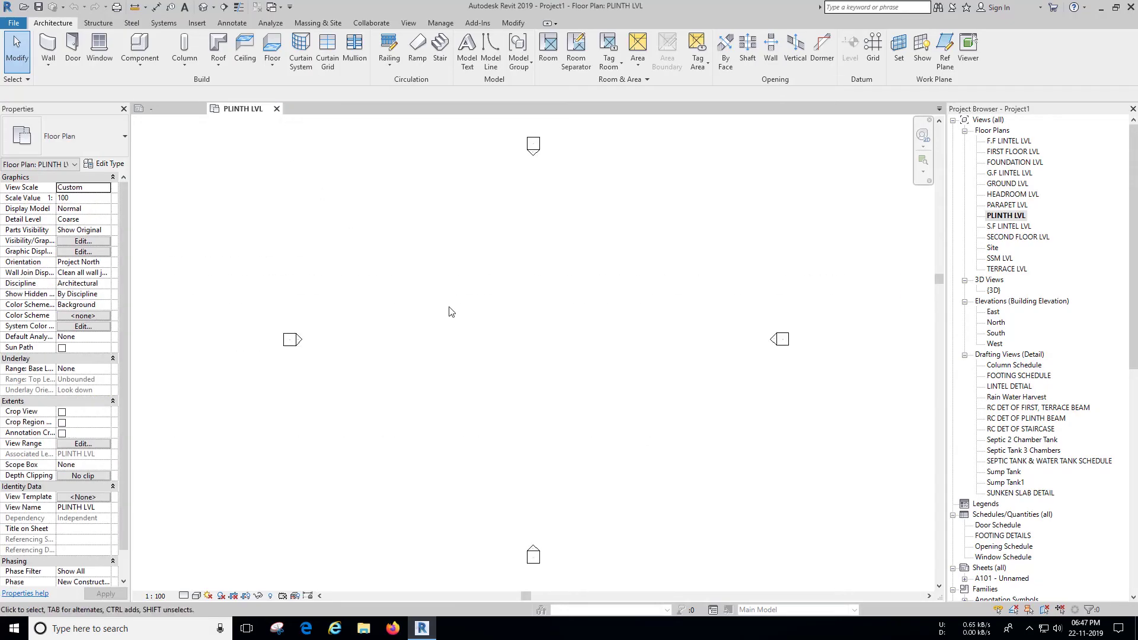
Step: Draw four walls as a closed rectangle with WA, then return to the Room Tag family
key("w")
key("a")
left_click(477, 320)
left_click(551, 321)
left_click(551, 400)
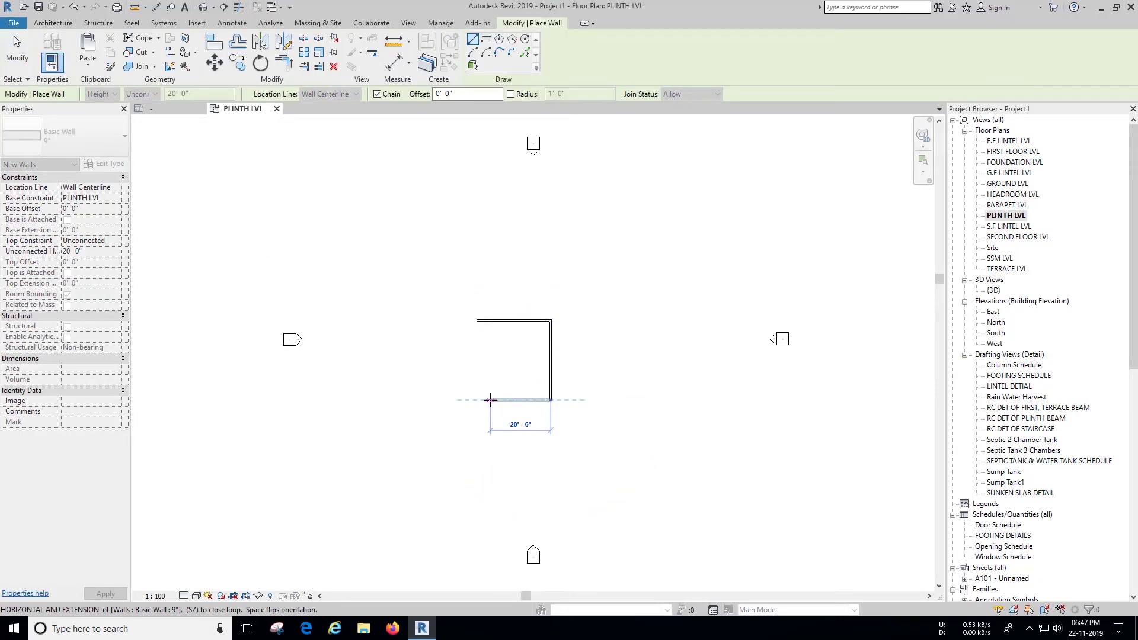
left_click(477, 400)
left_click(477, 320)
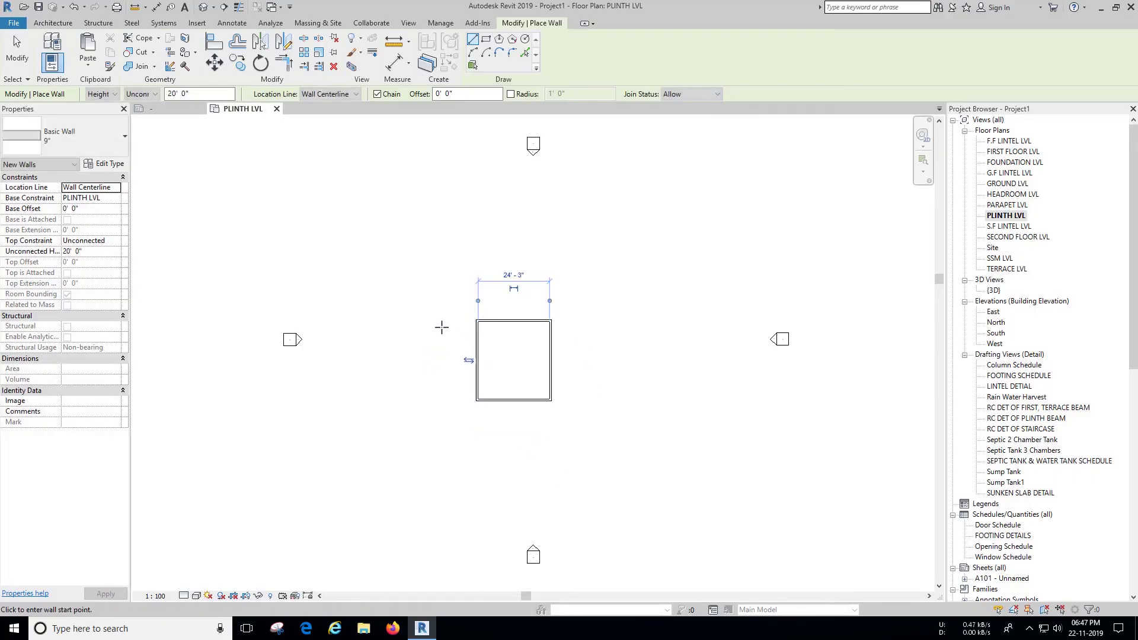
left_click(174, 112)
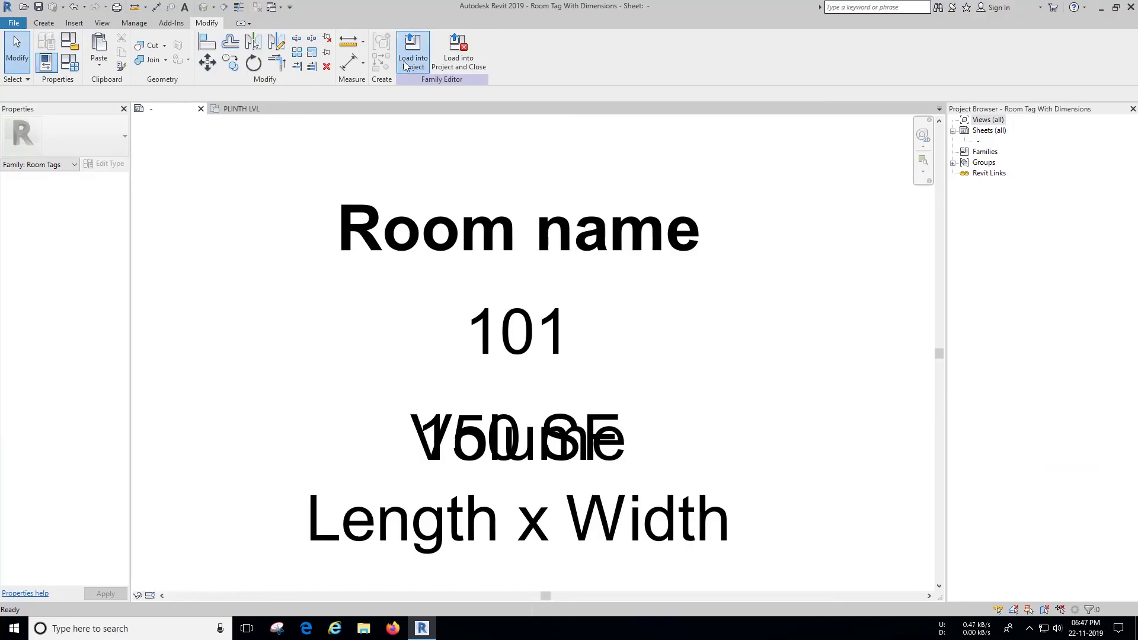
Step: Load the tag family into the project and place Room 1, tagged 24' - 3" x 26' - 3", inside the walls
left_click(407, 64)
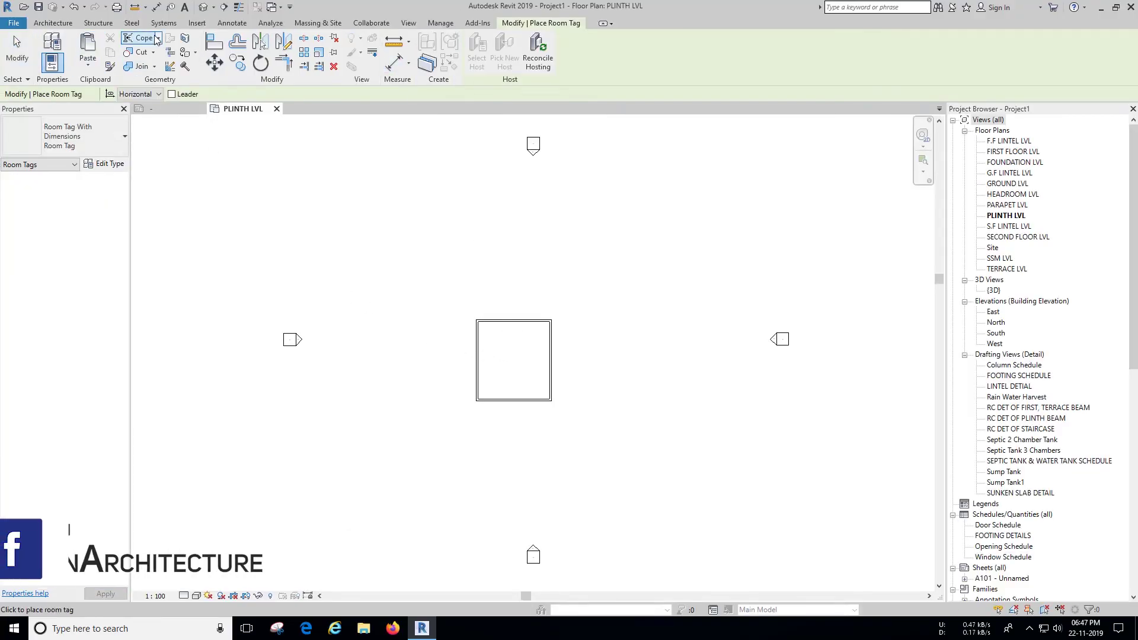
left_click(53, 22)
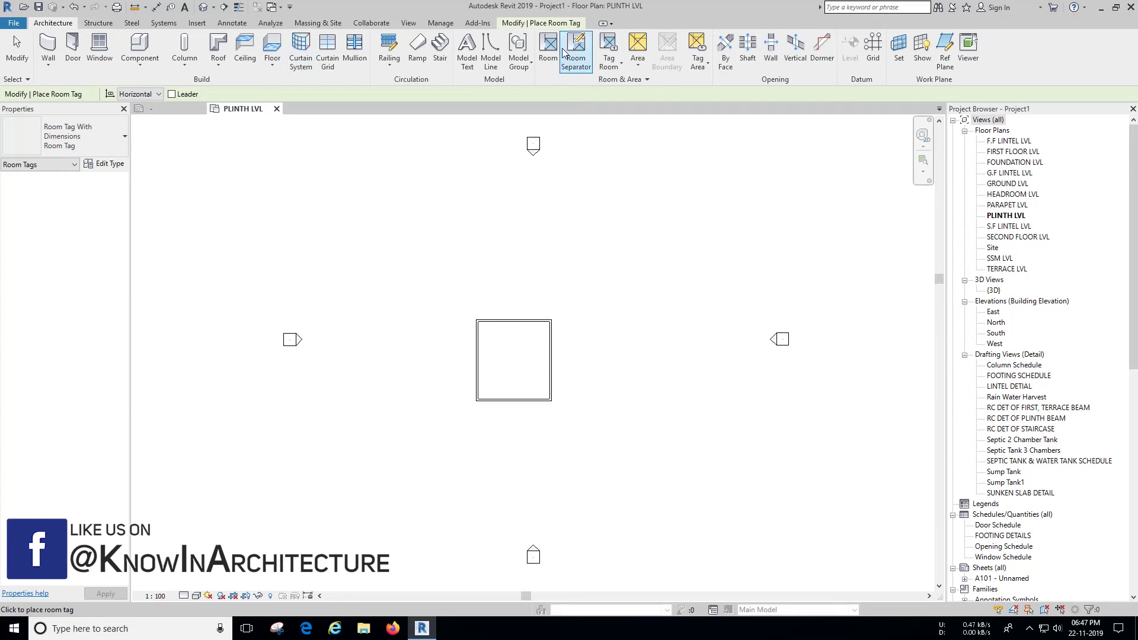
left_click(549, 48)
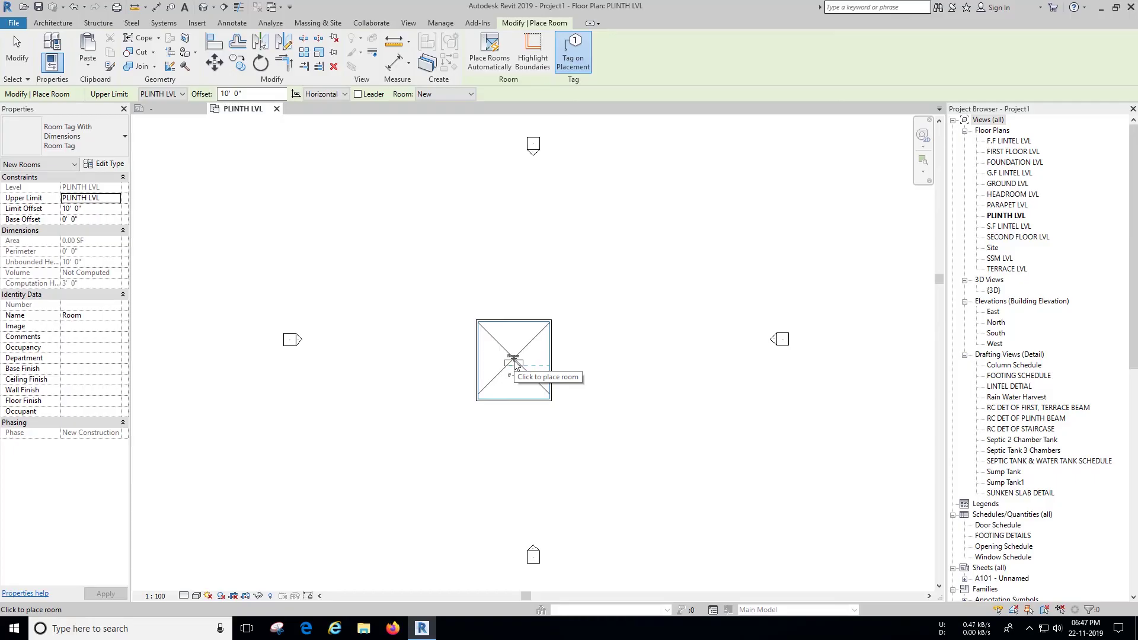
left_click(515, 364)
scroll(534, 369, "up", 5)
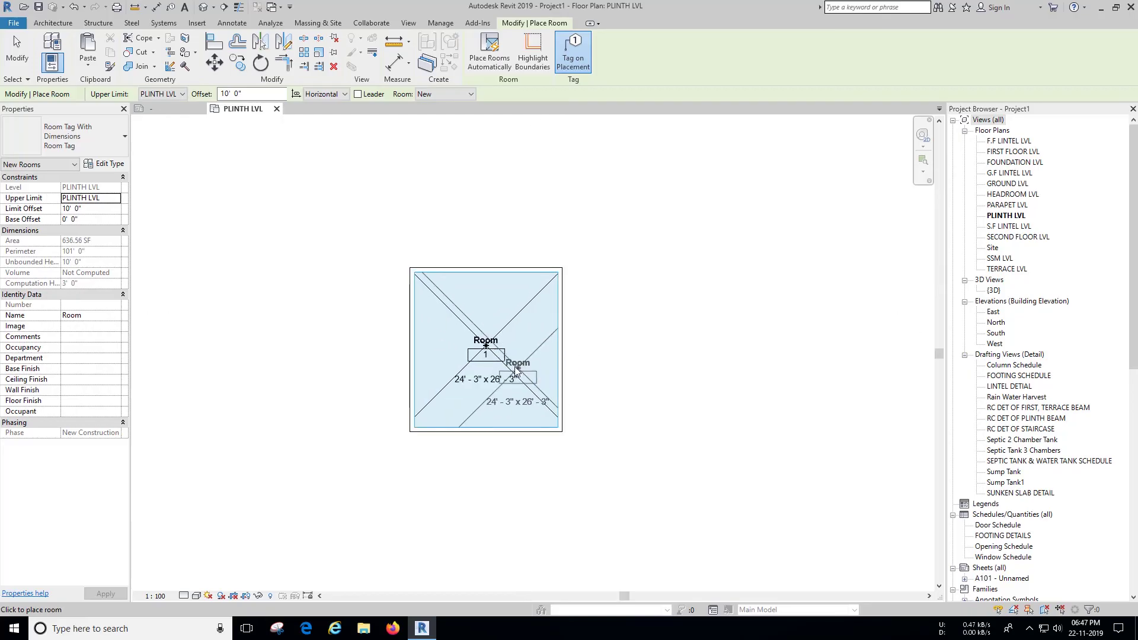
Step: Drag the right and bottom walls to resize the room until its tag reads 24' - 0" x 40' - 0"
key("Escape")
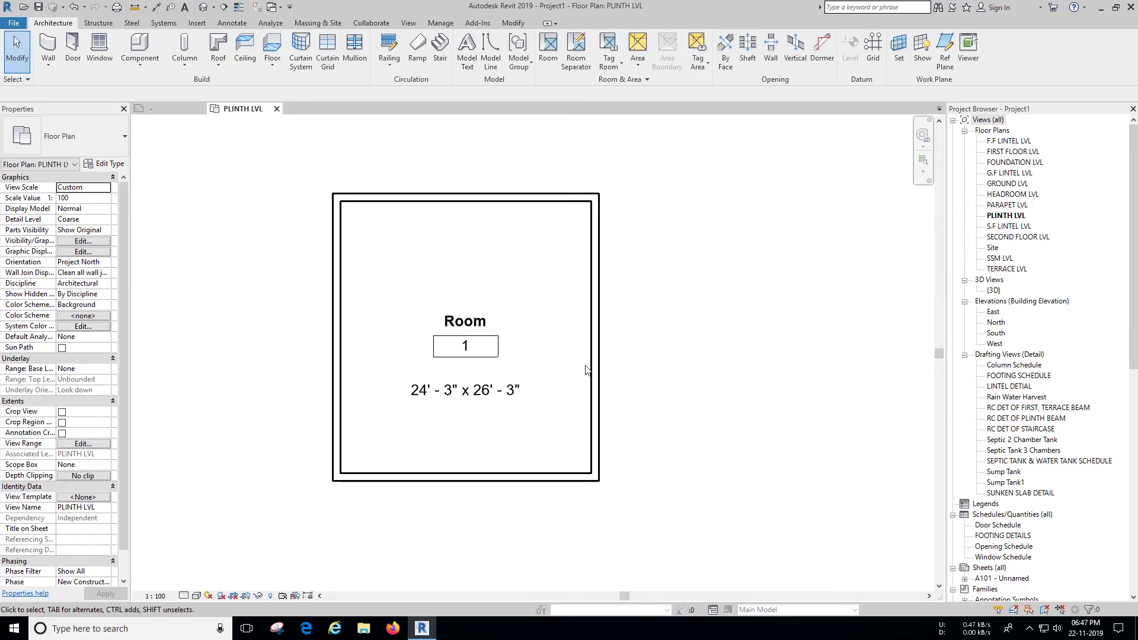
left_click(594, 370)
left_click_drag(604, 338, 668, 337)
left_click_drag(579, 477, 564, 549)
scroll(574, 378, "down", 2)
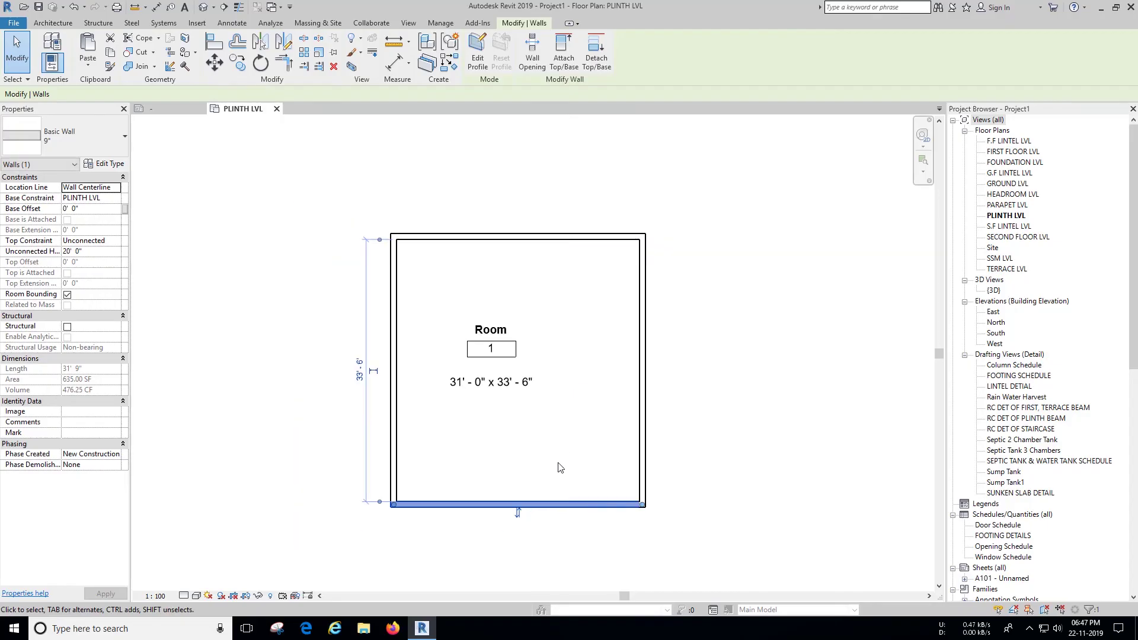
left_click(644, 418)
left_click_drag(643, 415, 712, 430)
left_click(583, 507)
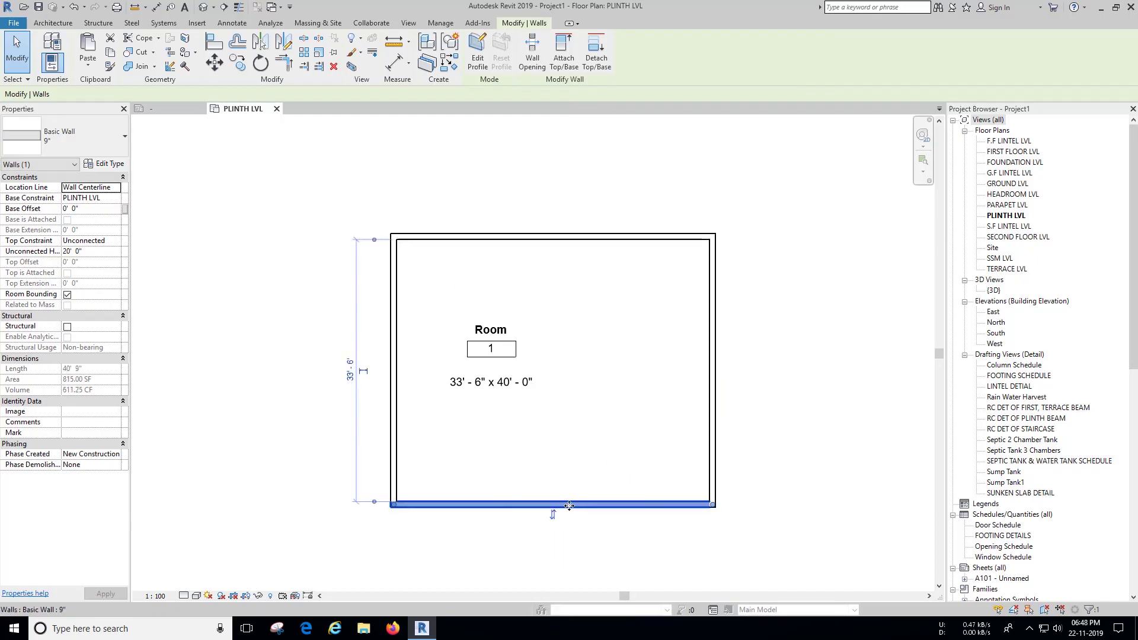
left_click_drag(567, 505, 569, 432)
left_click(581, 485)
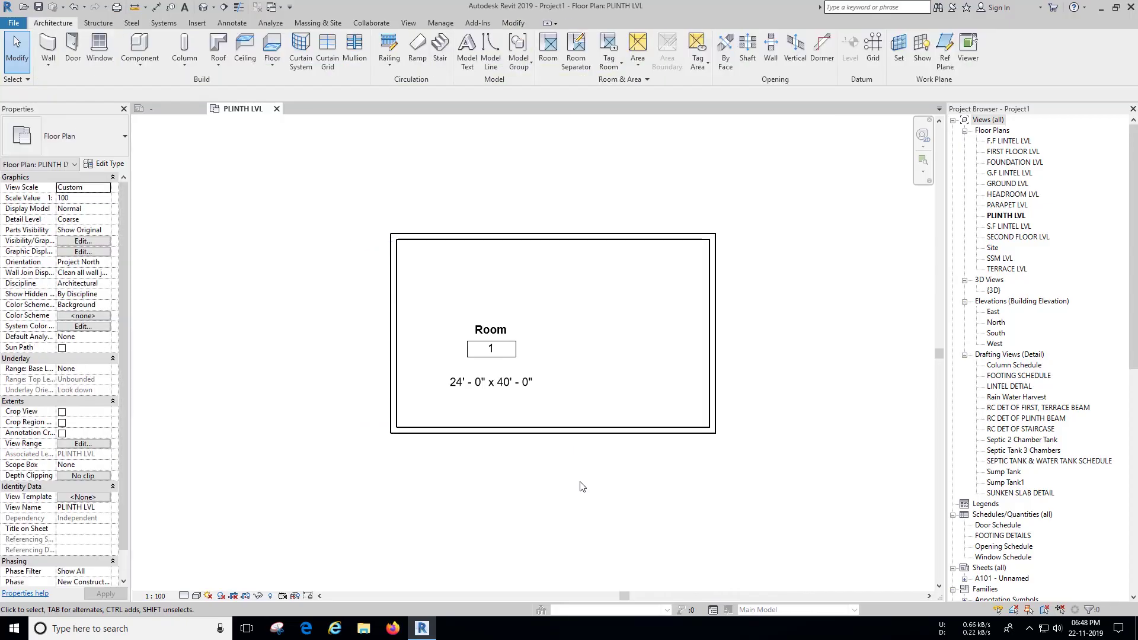